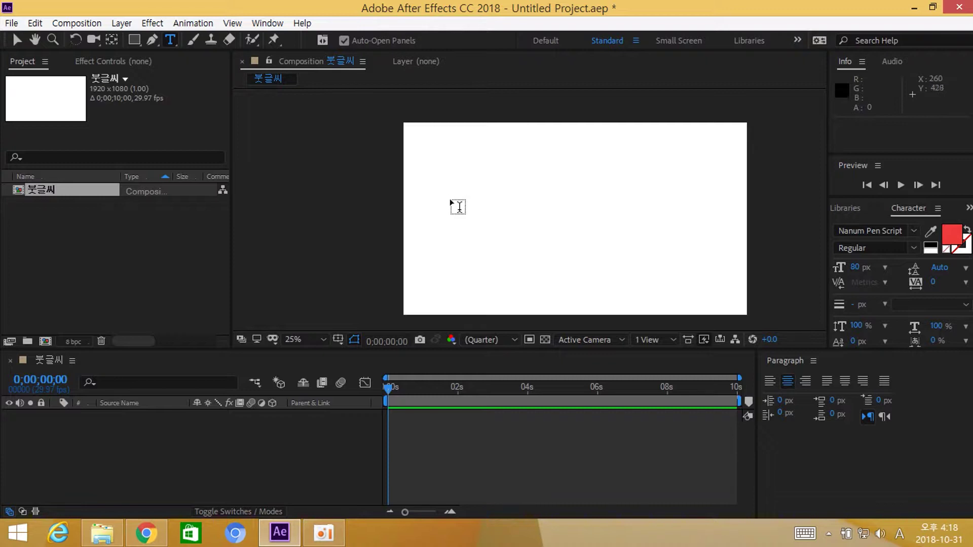
# Step: Add a text layer reading "여러분 화이팅이에요" and move it to the middle of the composition
pyautogui.click(460, 212)
pyautogui.write('a')
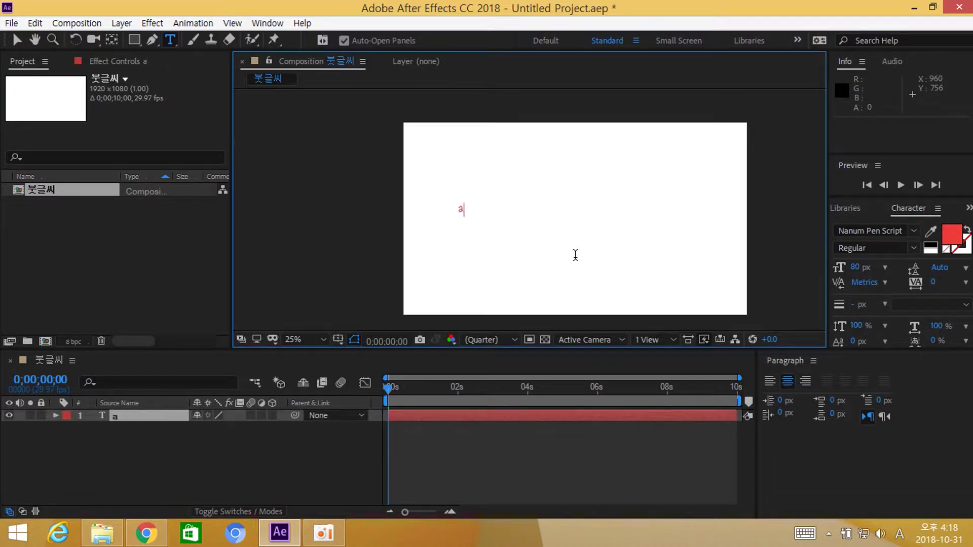
pyautogui.press('BackSpace')
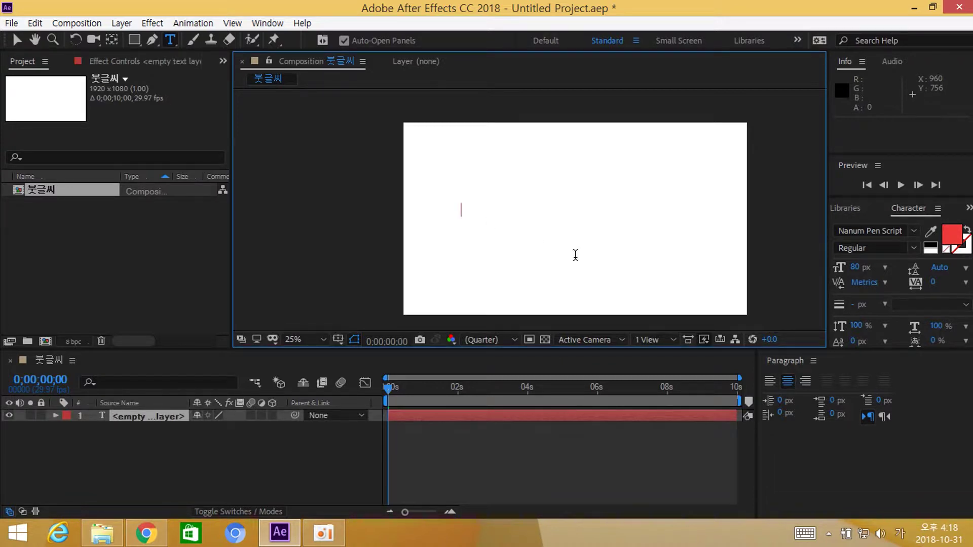
pyautogui.write('여러분 화이팅이에요')
pyautogui.click(17, 40)
pyautogui.moveTo(515, 204); pyautogui.dragTo(659, 202)
# Step: Browse the available fonts for the selected text, keep the current font and leave text editing
pyautogui.doubleClick(659, 202)
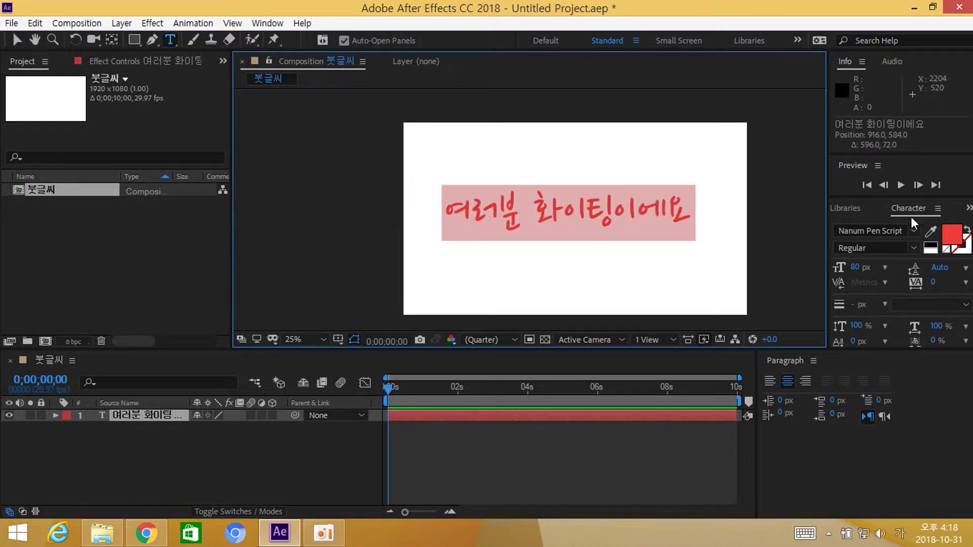
pyautogui.click(916, 230)
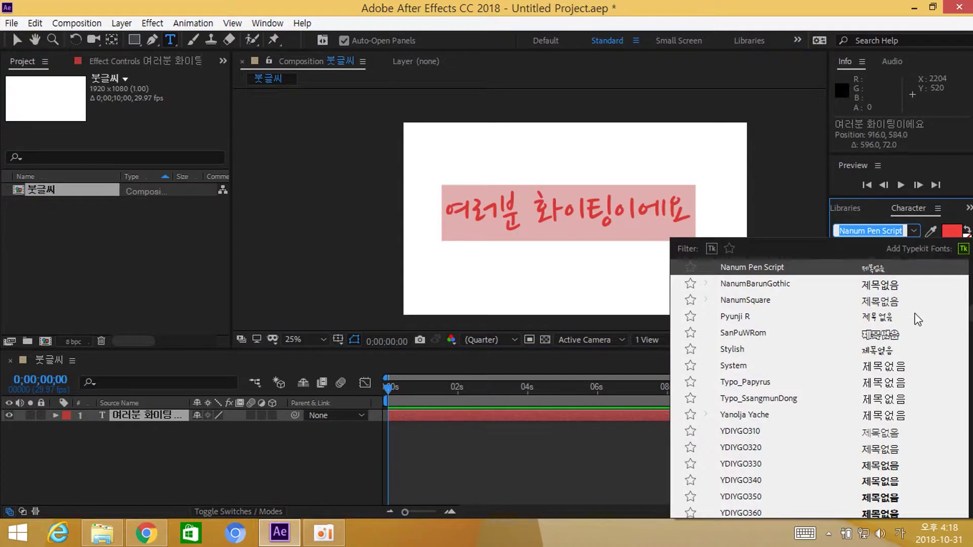
pyautogui.scroll(-3, 903, 355)
pyautogui.scroll(15, 891, 372)
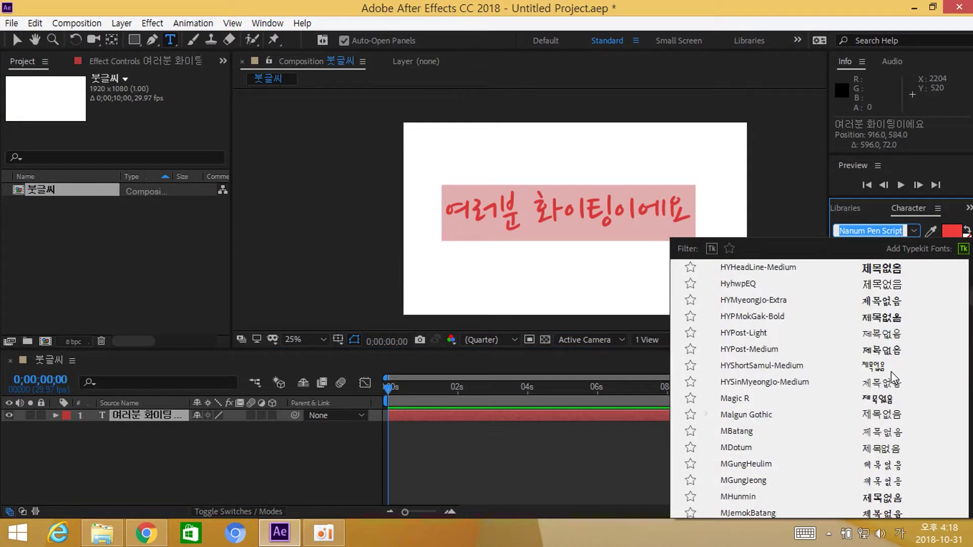
pyautogui.scroll(10, 890, 372)
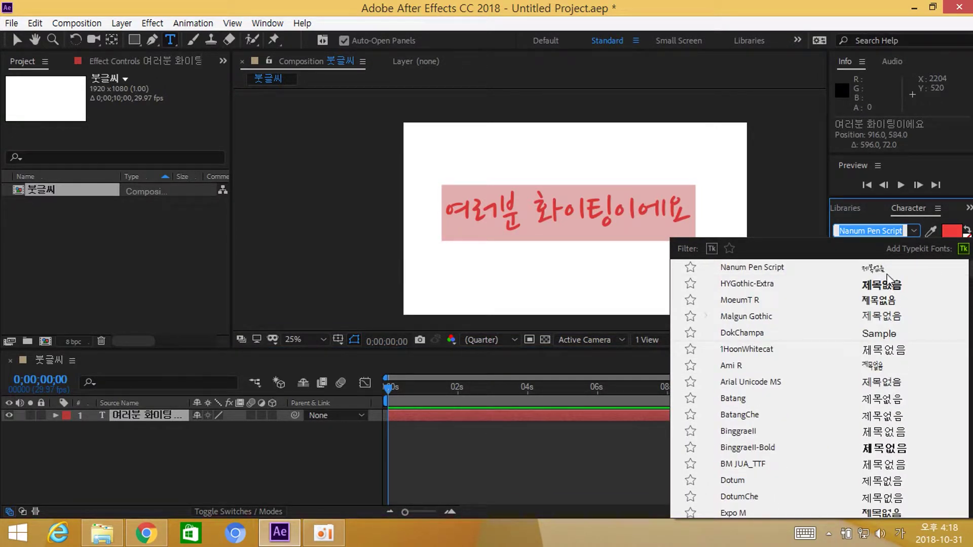
pyautogui.scroll(-6, 892, 375)
pyautogui.scroll(-2, 887, 369)
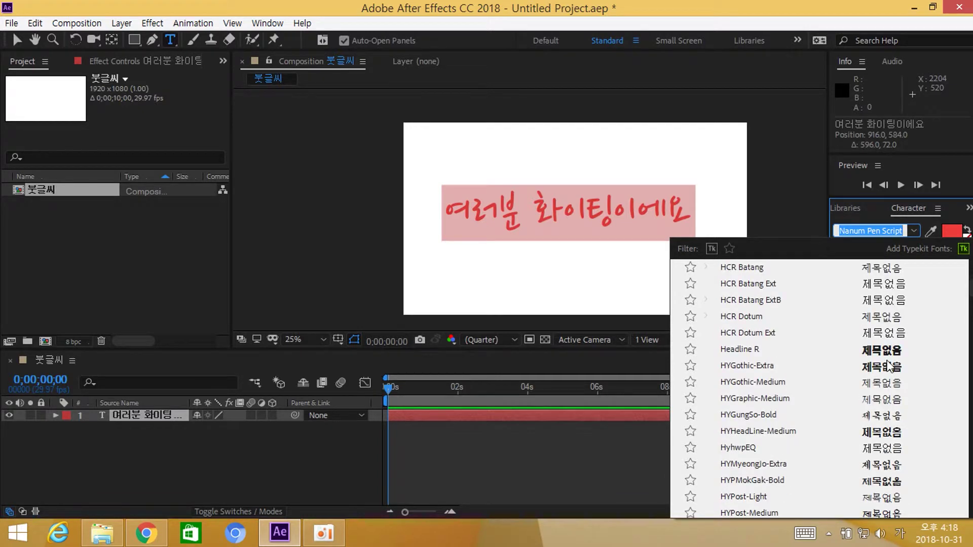
pyautogui.scroll(-6, 902, 333)
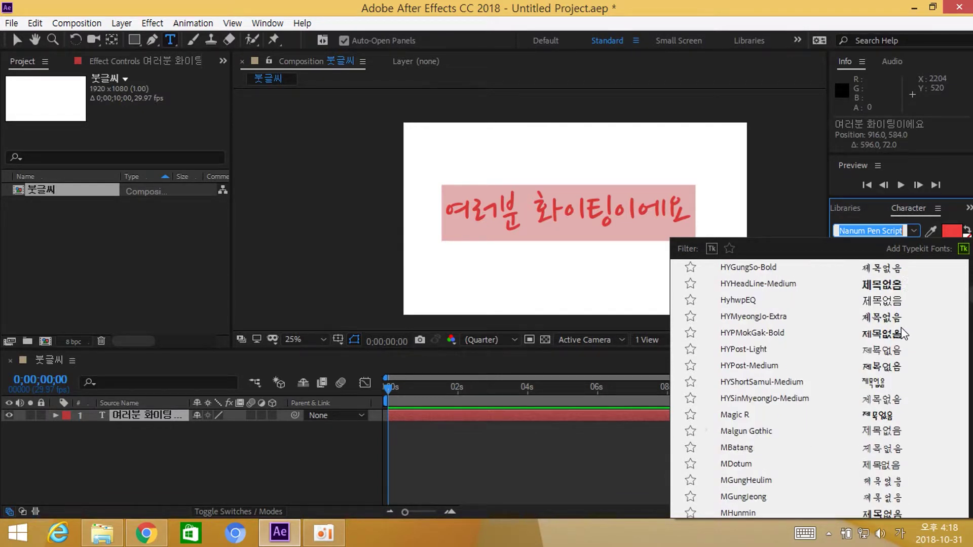
pyautogui.scroll(-9, 901, 333)
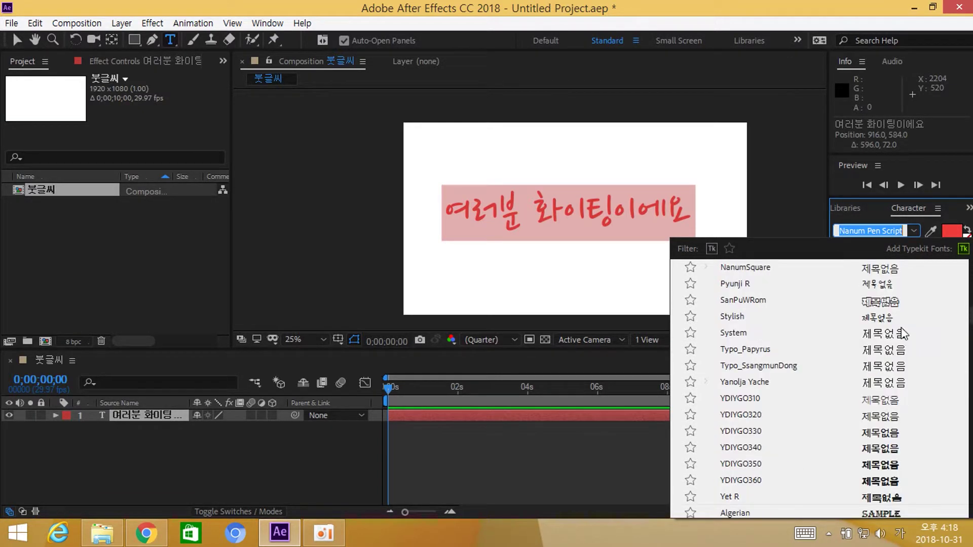
pyautogui.scroll(-4, 901, 320)
pyautogui.scroll(7, 902, 320)
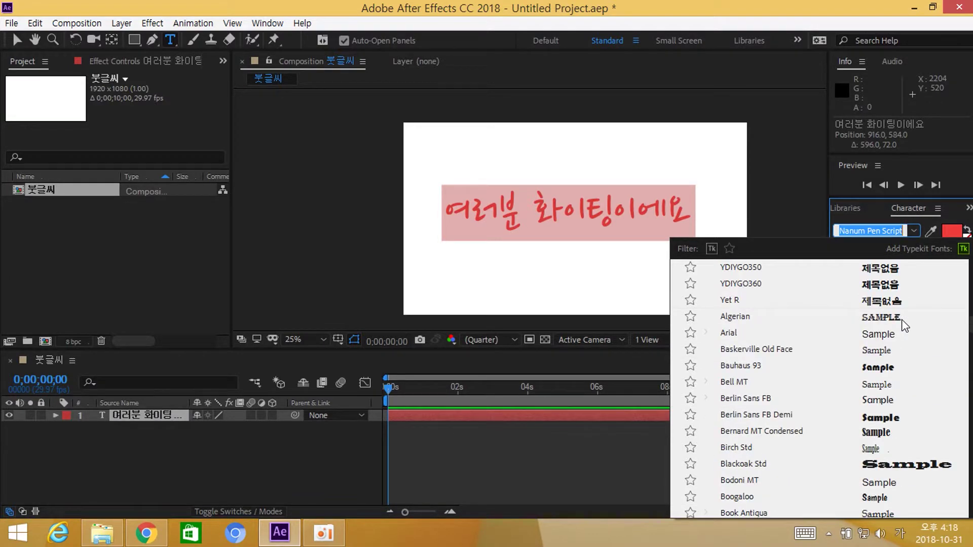
pyautogui.click(902, 320)
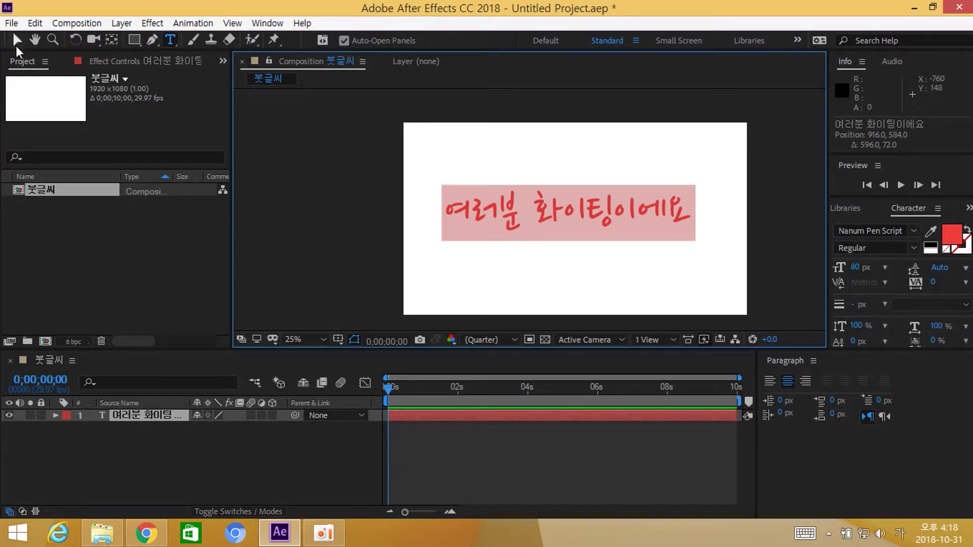
pyautogui.click(17, 40)
pyautogui.click(360, 212)
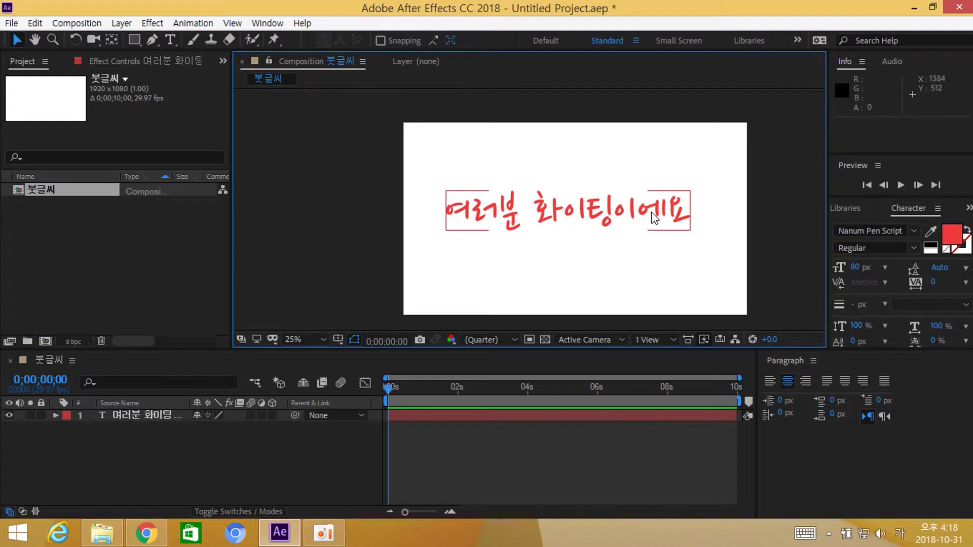
# Step: Start a Pen tool mask path on the text layer, tracing the ㅇ of the first syllable 여
pyautogui.click(612, 226)
pyautogui.scroll(2, 469, 160)
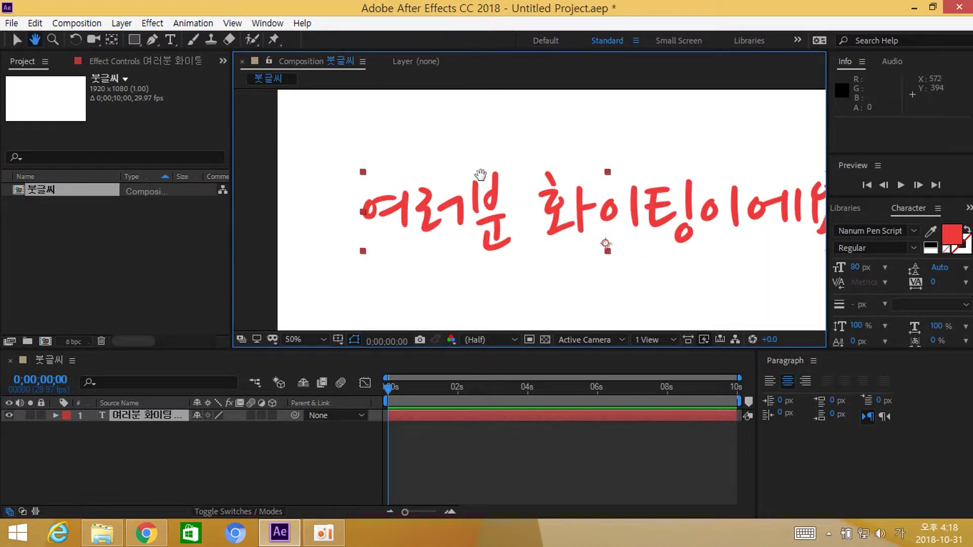
pyautogui.moveTo(482, 178); pyautogui.dragTo(451, 165)
pyautogui.click(155, 39)
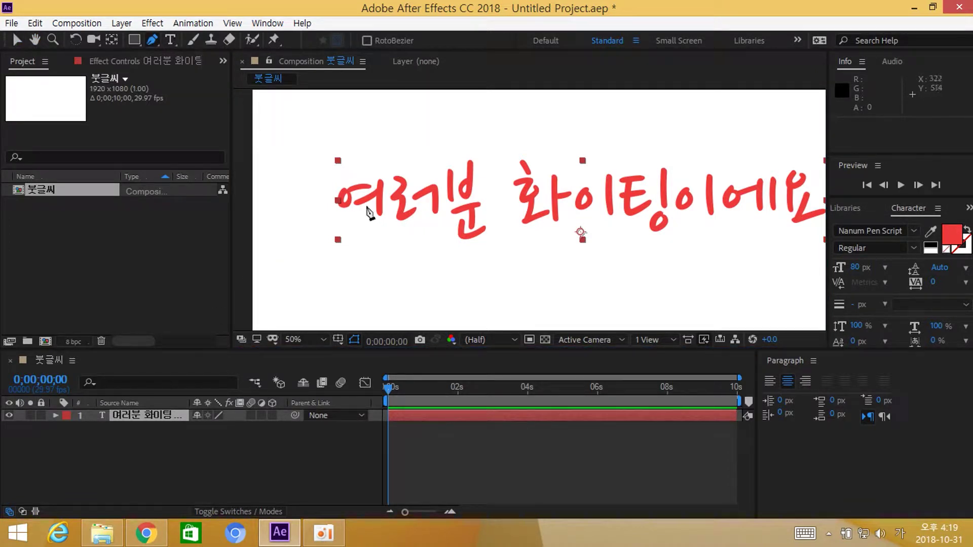
pyautogui.moveTo(344, 189); pyautogui.dragTo(365, 198)
pyautogui.click(351, 203)
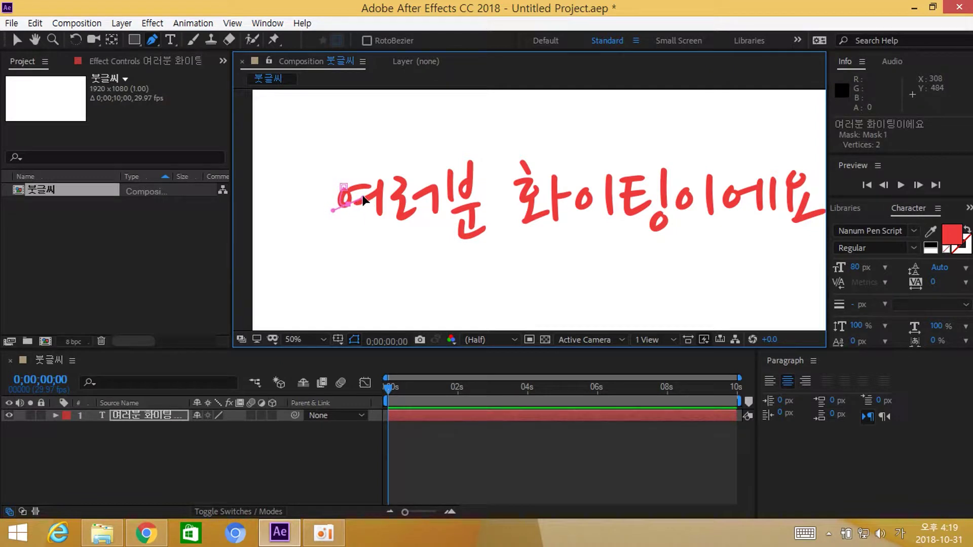
pyautogui.click(342, 172)
pyautogui.moveTo(343, 171)
pyautogui.mouseDown()
pyautogui.moveTo(372, 195)
pyautogui.moveTo(350, 186)
pyautogui.mouseUp()
pyautogui.click(349, 177)
pyautogui.moveTo(345, 187); pyautogui.dragTo(435, 179)
pyautogui.hotkey('ctrl', 'z')
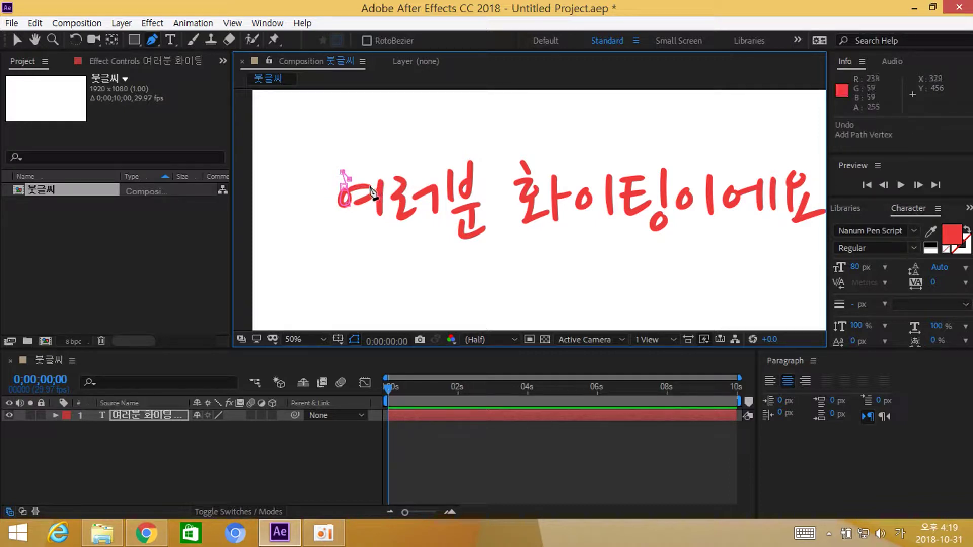
# Step: Extend the mask path along the horizontal and vertical strokes of ㅕ in 여
pyautogui.moveTo(369, 186); pyautogui.dragTo(400, 178)
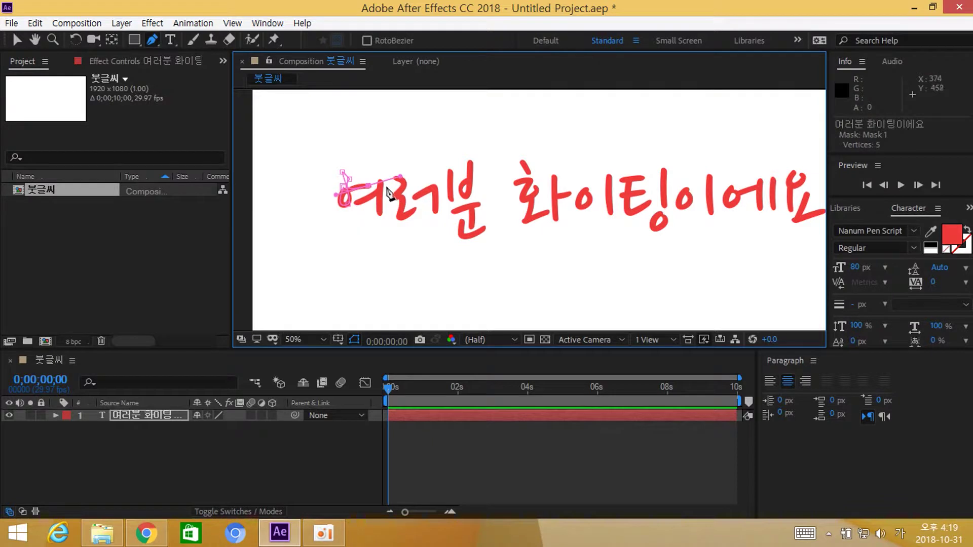
pyautogui.moveTo(389, 182); pyautogui.dragTo(376, 183)
pyautogui.click(355, 203)
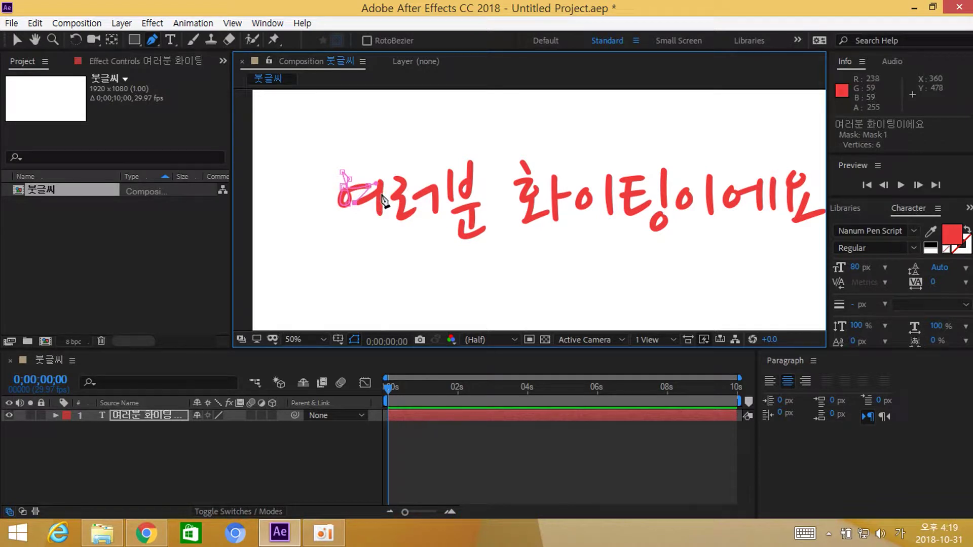
pyautogui.click(379, 199)
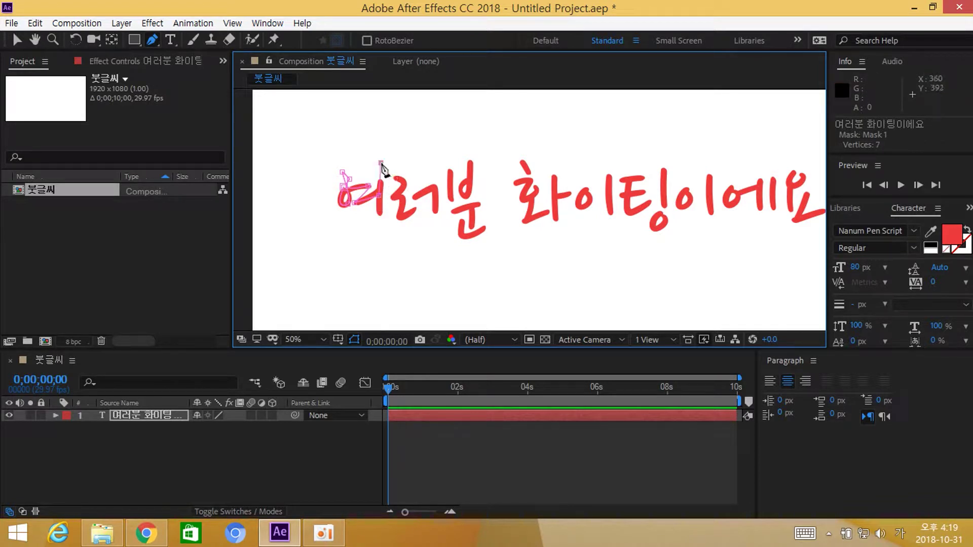
pyautogui.click(382, 219)
pyautogui.hotkey('ctrl', 'z')
pyautogui.moveTo(380, 225); pyautogui.dragTo(385, 227)
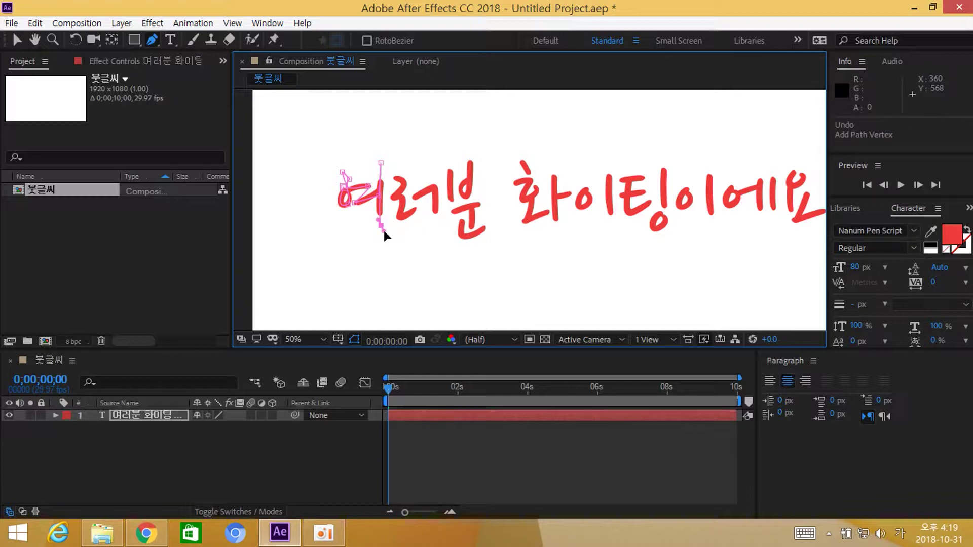
# Step: Continue the mask path along the curves of ㄹ in the second syllable 러
pyautogui.click(389, 174)
pyautogui.moveTo(404, 182); pyautogui.dragTo(392, 207)
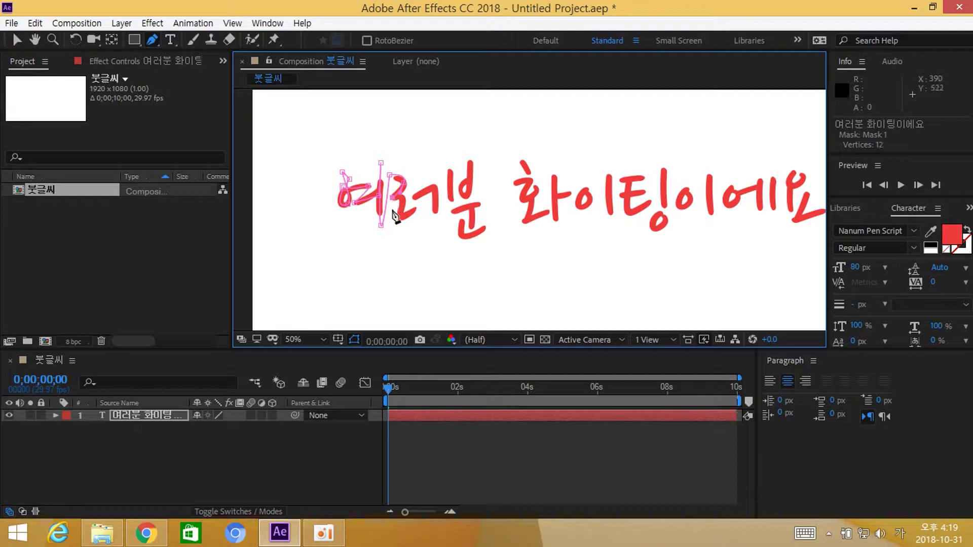
pyautogui.click(400, 216)
pyautogui.moveTo(392, 229); pyautogui.dragTo(389, 239)
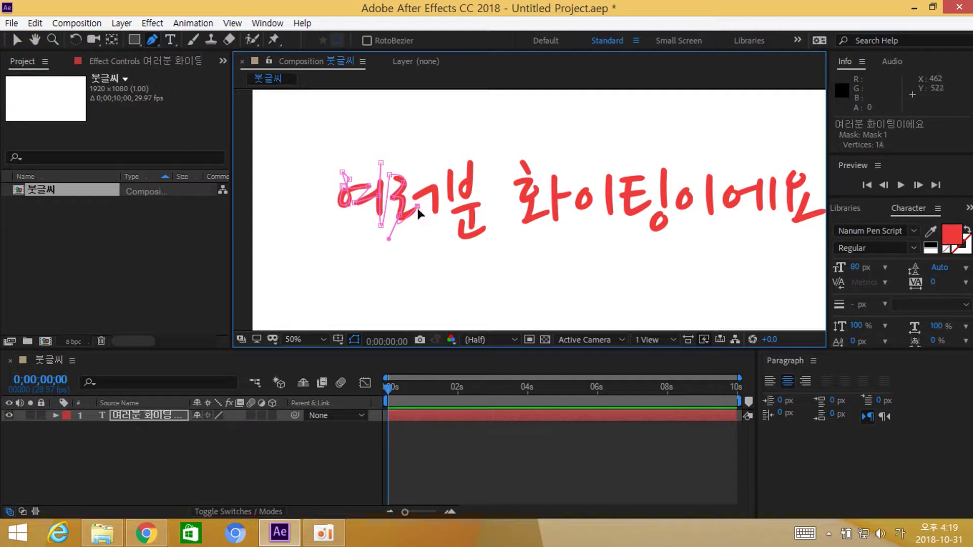
pyautogui.hotkey('ctrl', 'z')
pyautogui.moveTo(389, 239); pyautogui.dragTo(395, 229)
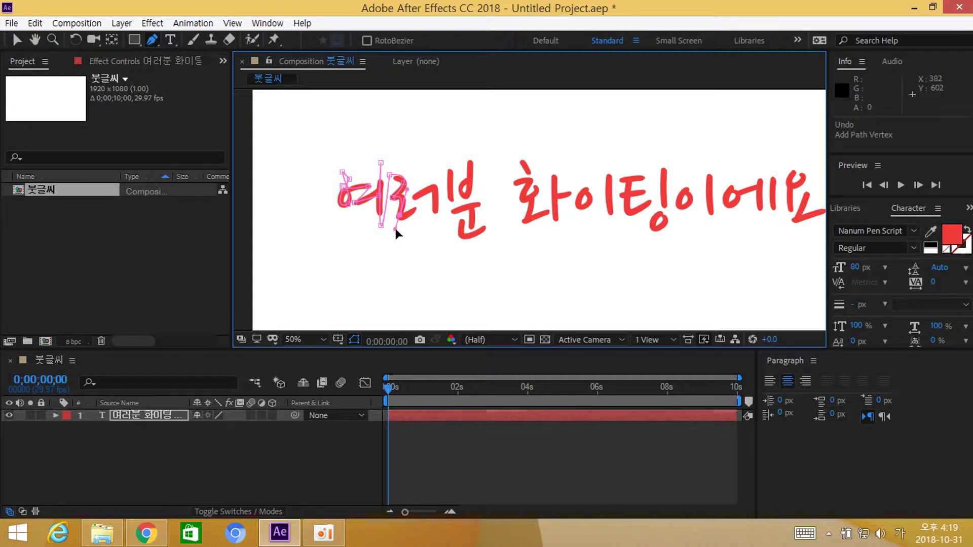
pyautogui.click(417, 207)
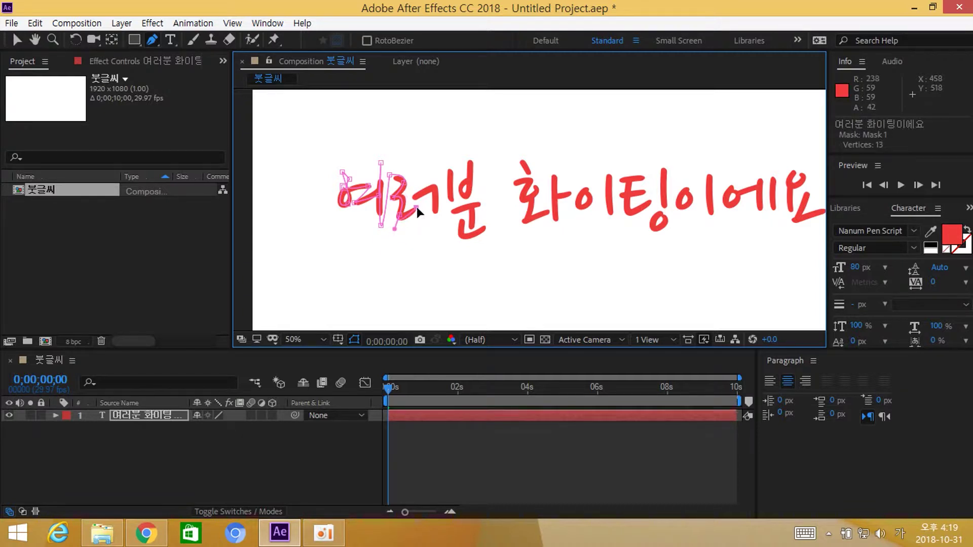
# Step: Trace the ㅓ of 러 with the mask path, curving it up above the vertical stroke
pyautogui.click(414, 196)
pyautogui.click(433, 187)
pyautogui.click(435, 216)
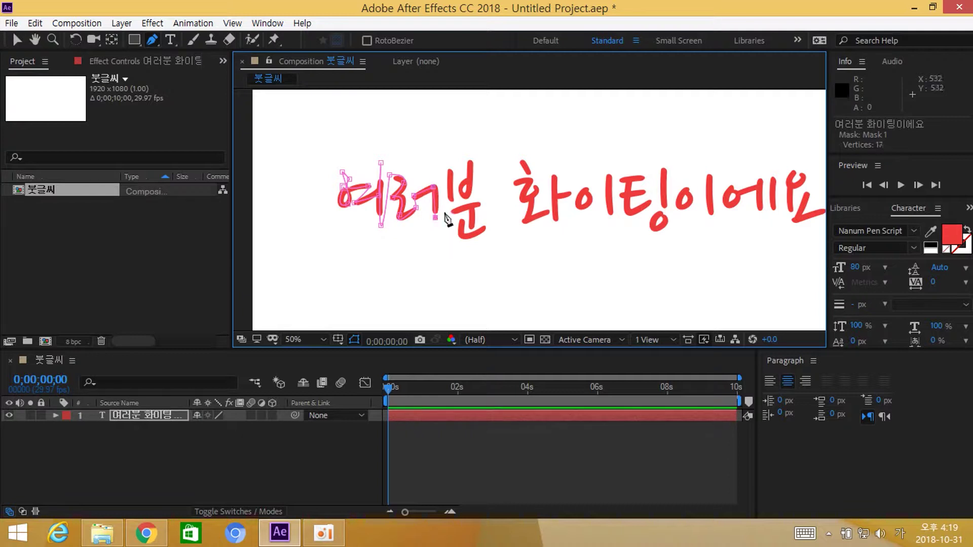
pyautogui.moveTo(440, 172); pyautogui.dragTo(436, 128)
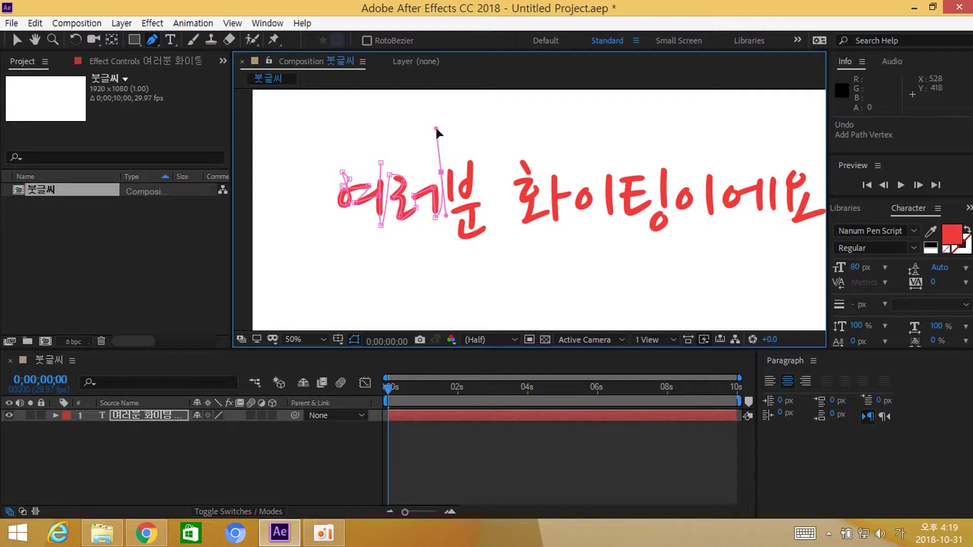
# Step: Bring the mask path down the first vertical stroke of ㅂ in the third syllable 분
pyautogui.click(451, 154)
pyautogui.moveTo(448, 199); pyautogui.dragTo(456, 216)
pyautogui.hotkey('ctrl', 'z')
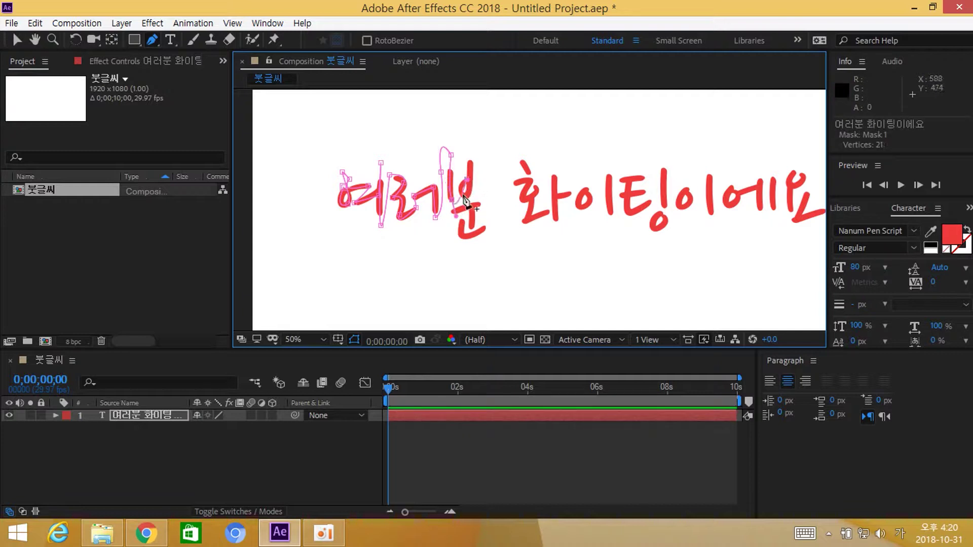
pyautogui.hotkey('ctrl', 'z')
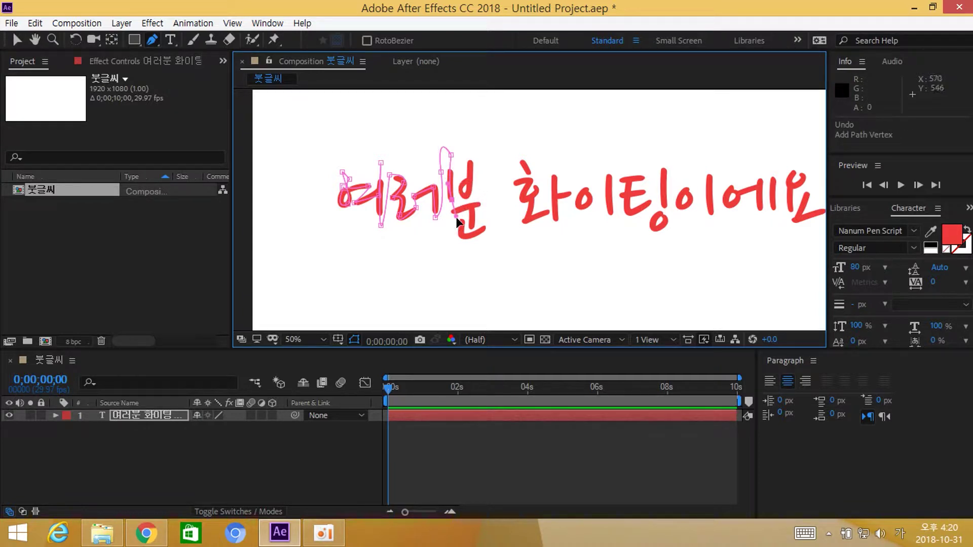
pyautogui.moveTo(457, 215); pyautogui.dragTo(452, 206)
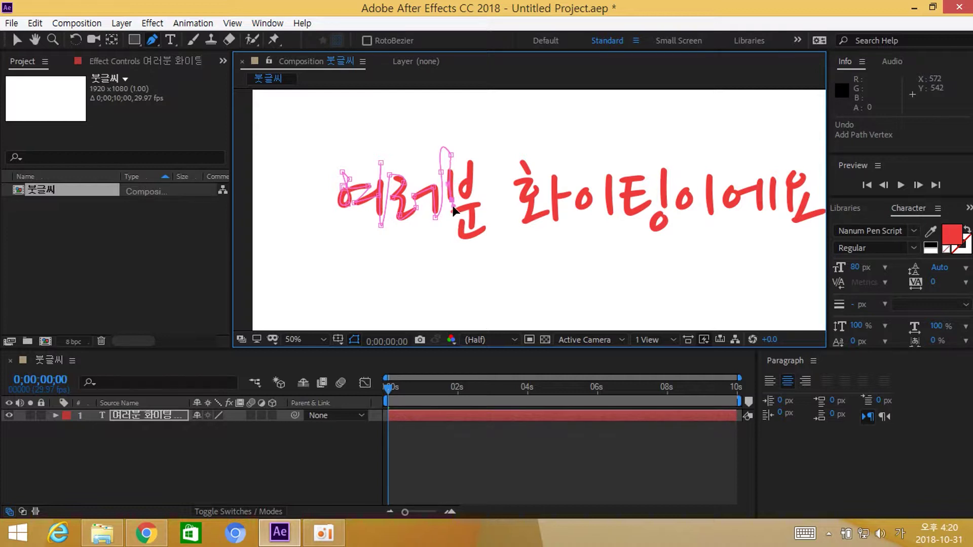
pyautogui.hotkey('ctrl', 'z')
# Step: Trace the inner part of ㅂ in 분 and carry the mask path to the top of its second vertical stroke
pyautogui.click(460, 170)
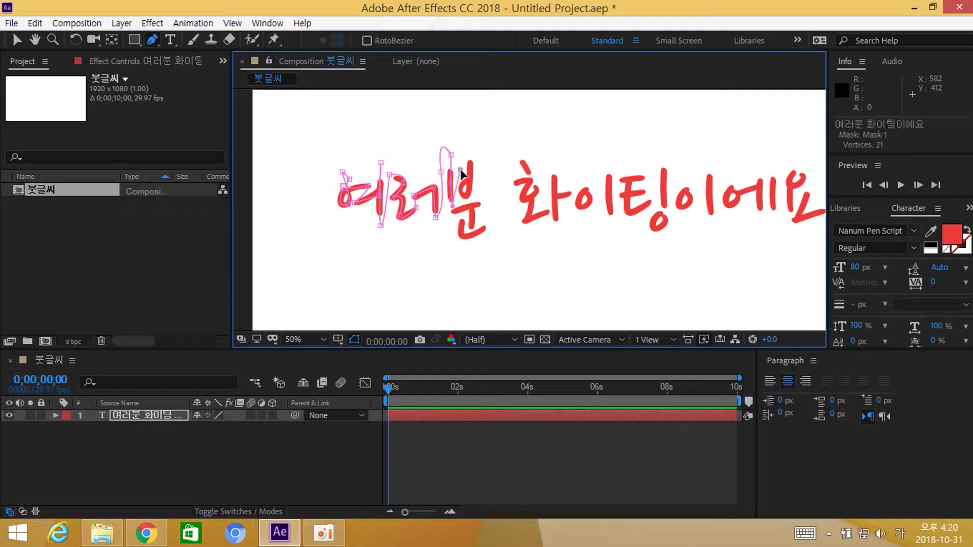
pyautogui.click(471, 195)
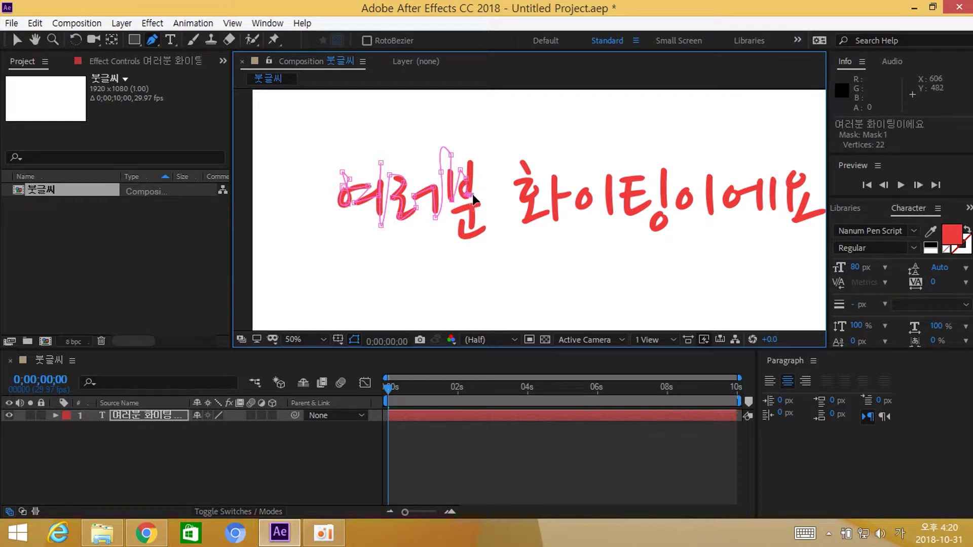
pyautogui.click(487, 191)
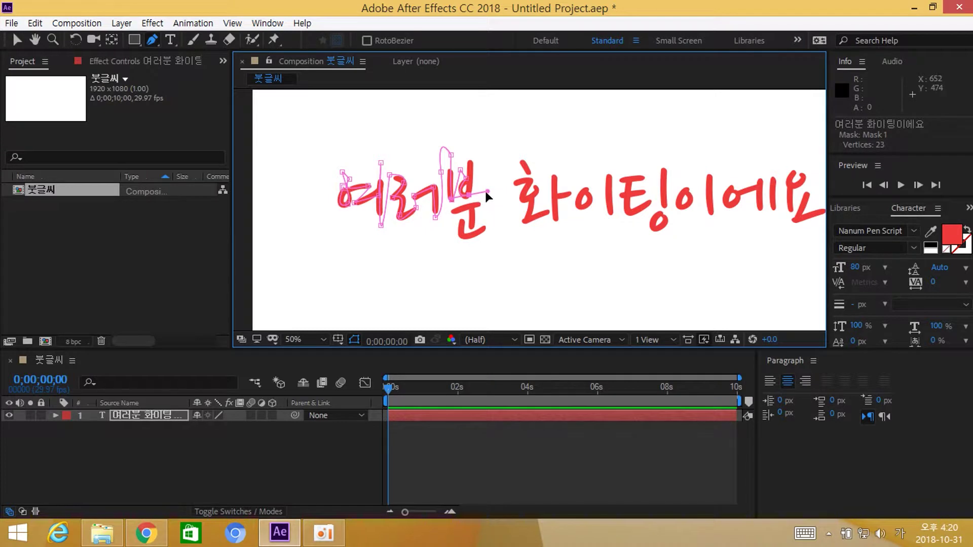
pyautogui.moveTo(487, 191); pyautogui.dragTo(476, 193)
pyautogui.hotkey('ctrl', 'z')
pyautogui.moveTo(471, 165)
pyautogui.mouseDown()
pyautogui.moveTo(477, 157)
pyautogui.moveTo(482, 193)
pyautogui.moveTo(474, 188)
pyautogui.mouseUp()
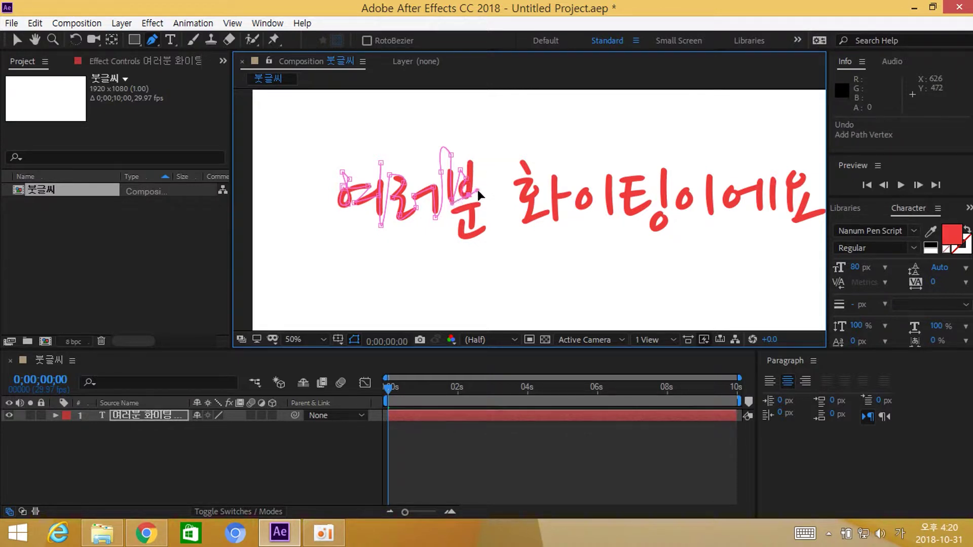
pyautogui.click(470, 154)
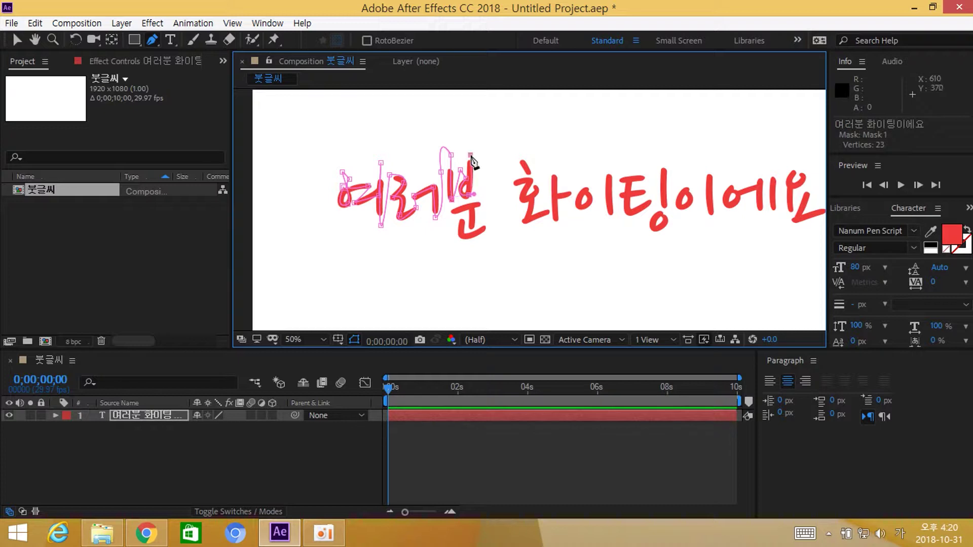
# Step: Continue the mask path down the second vertical stroke of ㅂ in 분 and along the horizontal bar of ㅜ
pyautogui.moveTo(489, 198); pyautogui.dragTo(484, 201)
pyautogui.click(448, 212)
pyautogui.click(446, 213)
pyautogui.hotkey('ctrl', 'z')
pyautogui.moveTo(487, 201); pyautogui.dragTo(480, 193)
pyautogui.hotkey('ctrl', 'z')
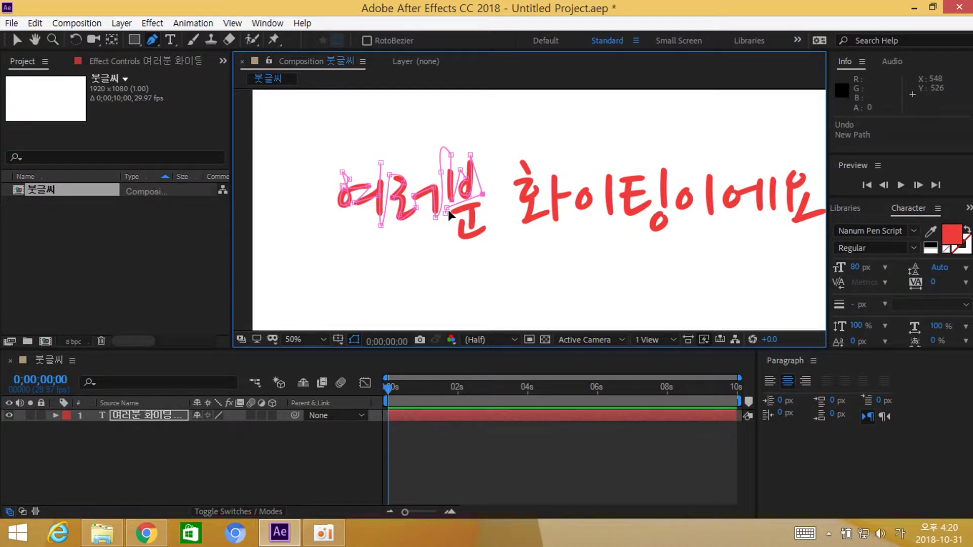
pyautogui.moveTo(446, 211); pyautogui.dragTo(490, 203)
pyautogui.click(471, 211)
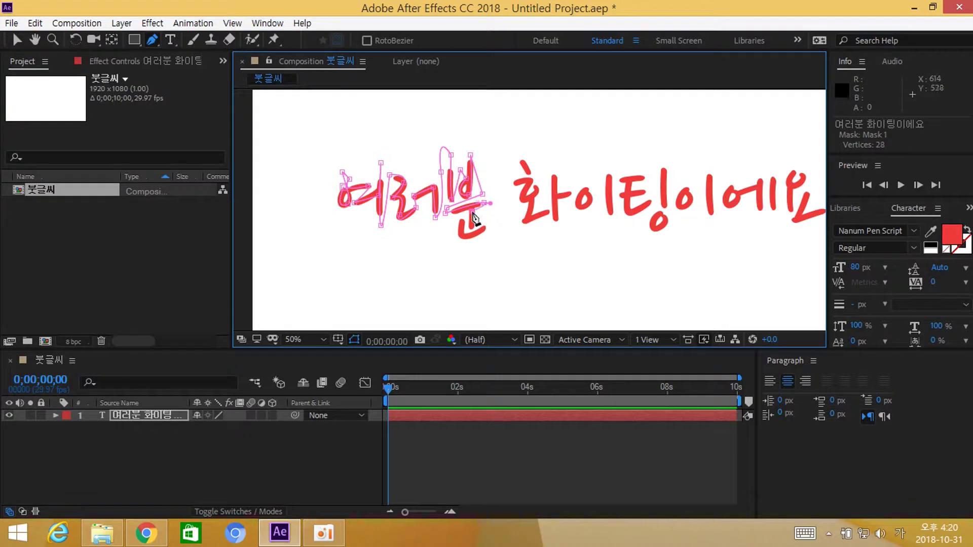
# Step: Trace the short vertical stroke of ㅜ and the final ㄴ of 분 with the mask path
pyautogui.click(471, 223)
pyautogui.click(462, 222)
pyautogui.moveTo(471, 234); pyautogui.dragTo(488, 227)
pyautogui.click(488, 226)
pyautogui.click(495, 218)
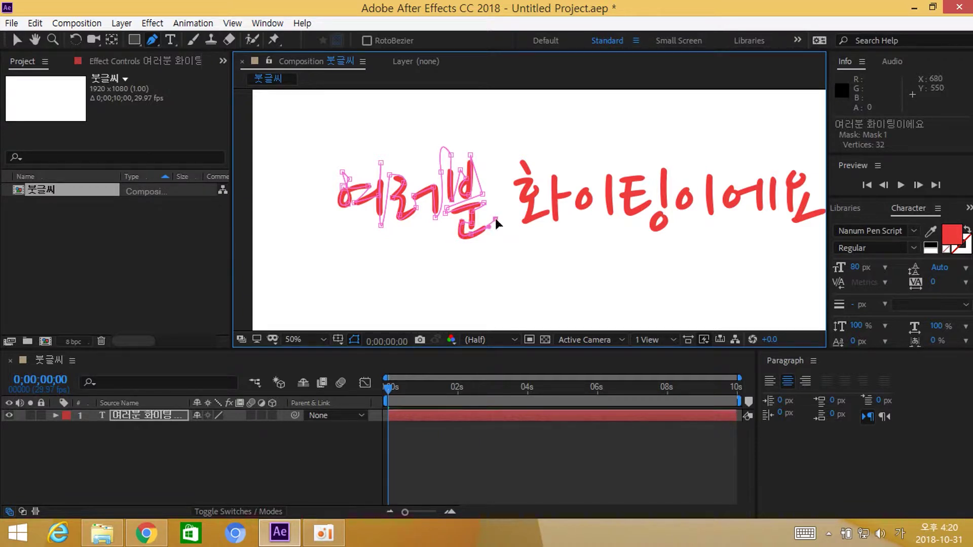
# Step: Carry the mask path up to the fourth syllable 화 and trace the upper strokes of its ㅎ
pyautogui.click(502, 169)
pyautogui.click(513, 147)
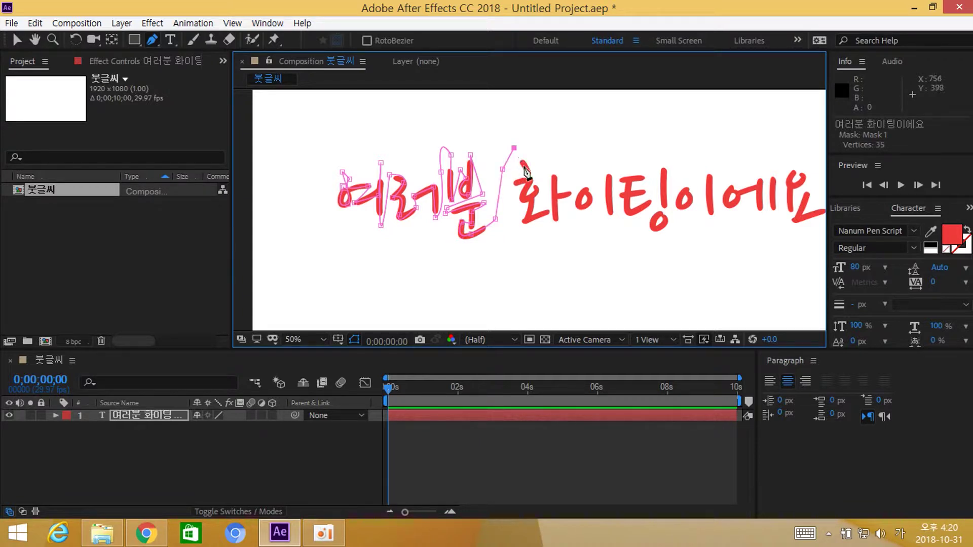
pyautogui.click(527, 172)
pyautogui.click(512, 182)
pyautogui.click(528, 196)
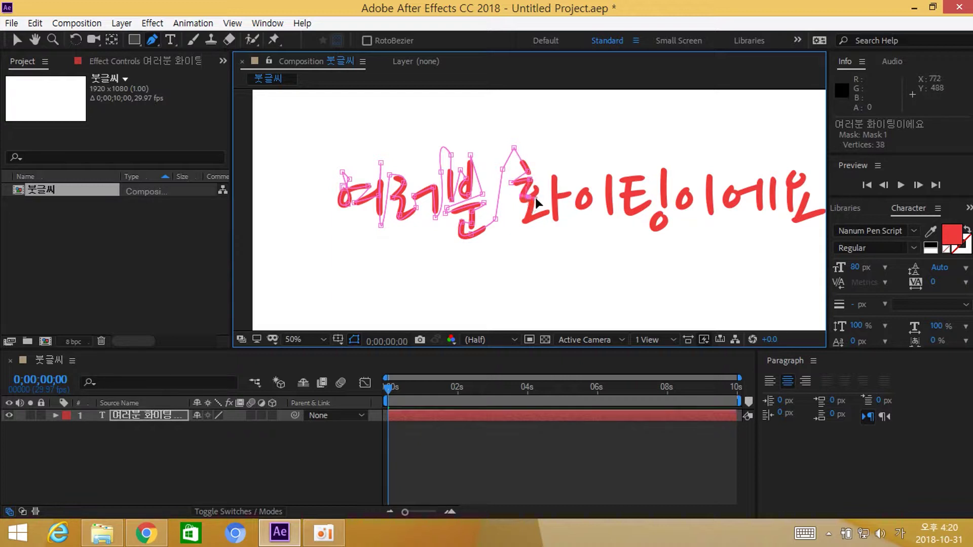
# Step: Trace the round part of ㅎ in 화 and follow the ㅗ beneath it with the mask path
pyautogui.click(543, 188)
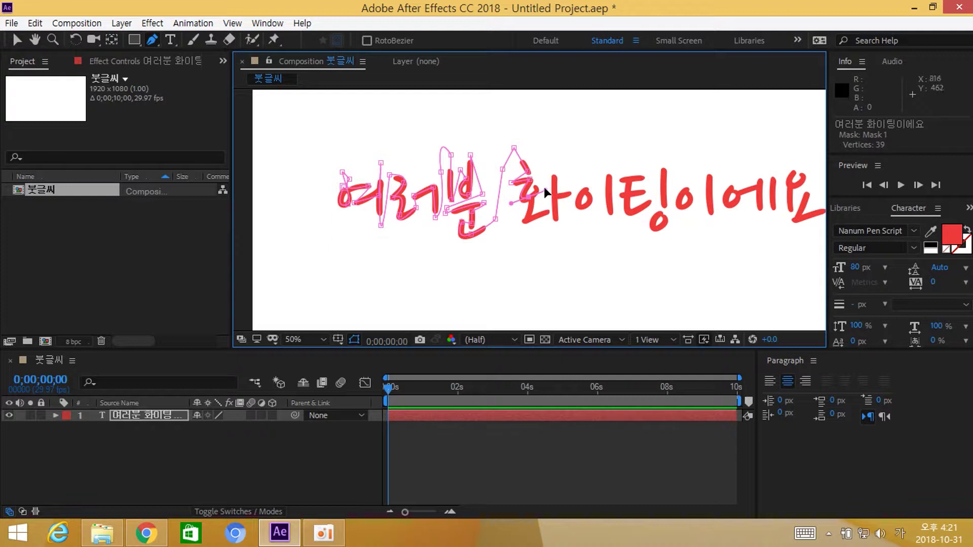
pyautogui.hotkey('ctrl', 'z')
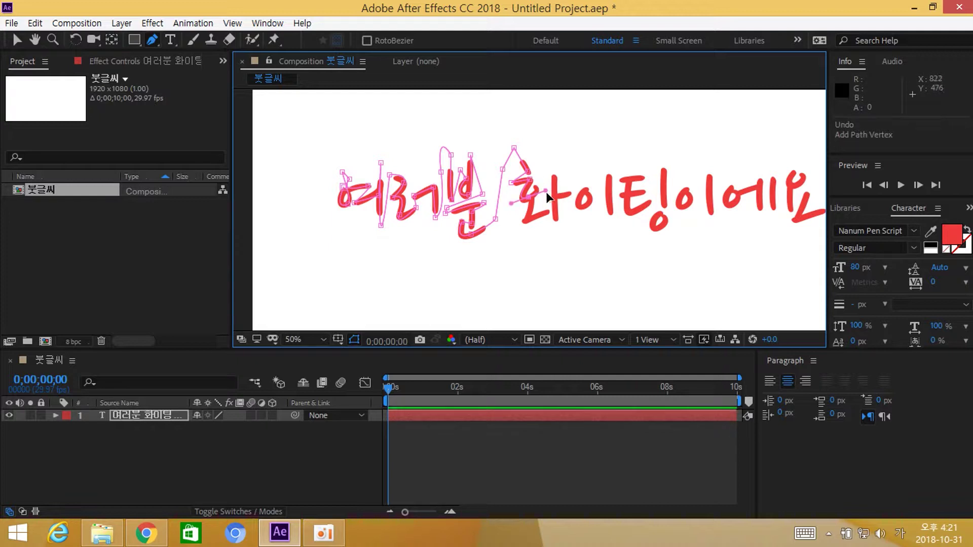
pyautogui.moveTo(545, 189); pyautogui.dragTo(540, 190)
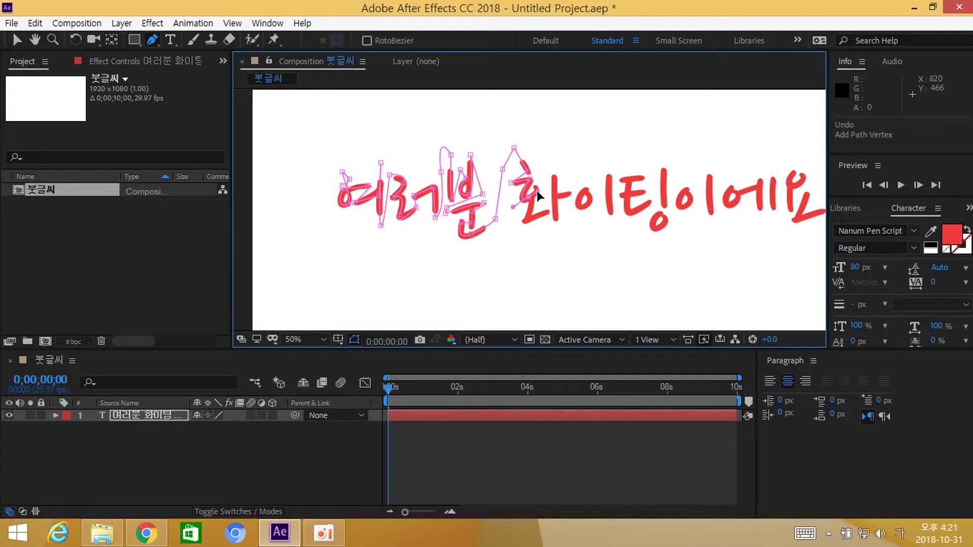
pyautogui.moveTo(533, 195); pyautogui.dragTo(535, 190)
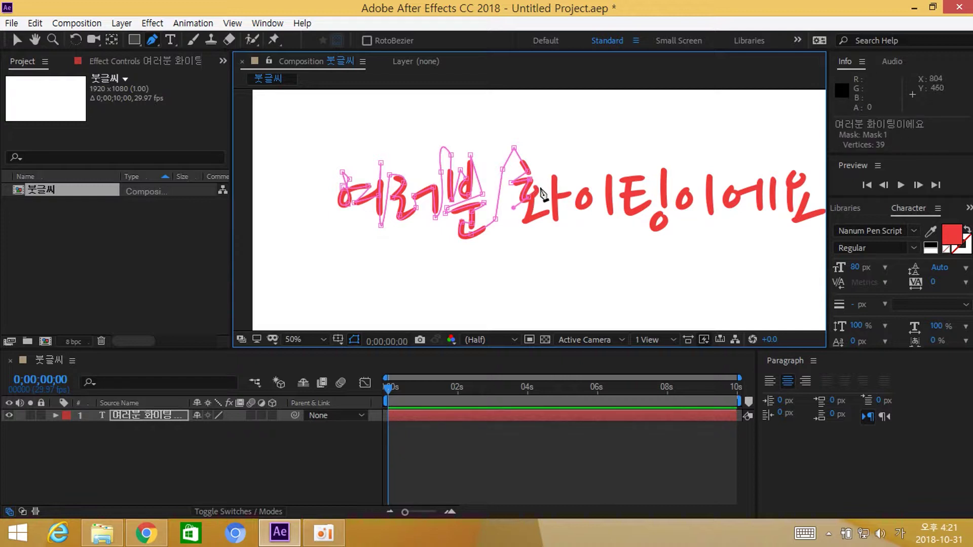
pyautogui.hotkey('ctrl', 'z')
pyautogui.moveTo(537, 167); pyautogui.dragTo(535, 143)
pyautogui.click(545, 202)
pyautogui.click(530, 198)
pyautogui.click(527, 205)
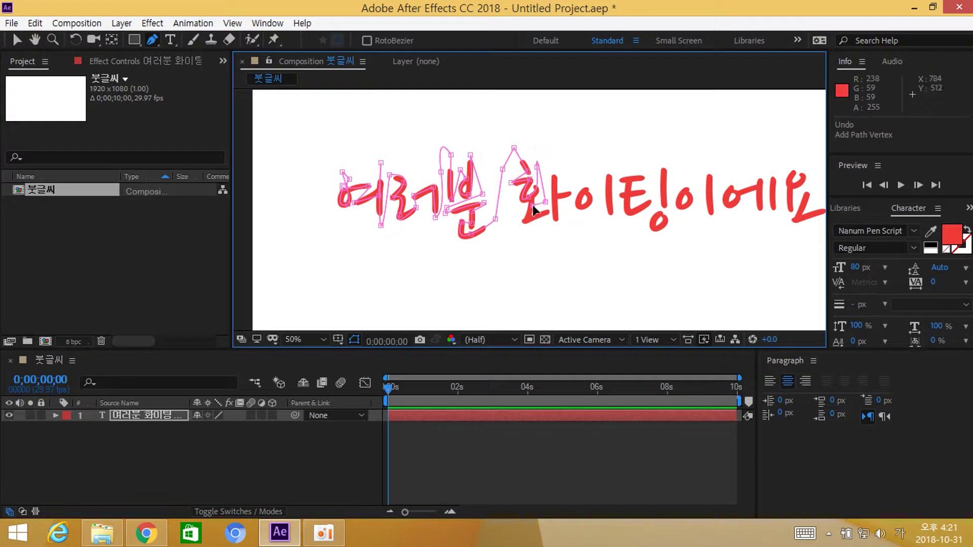
pyautogui.click(549, 213)
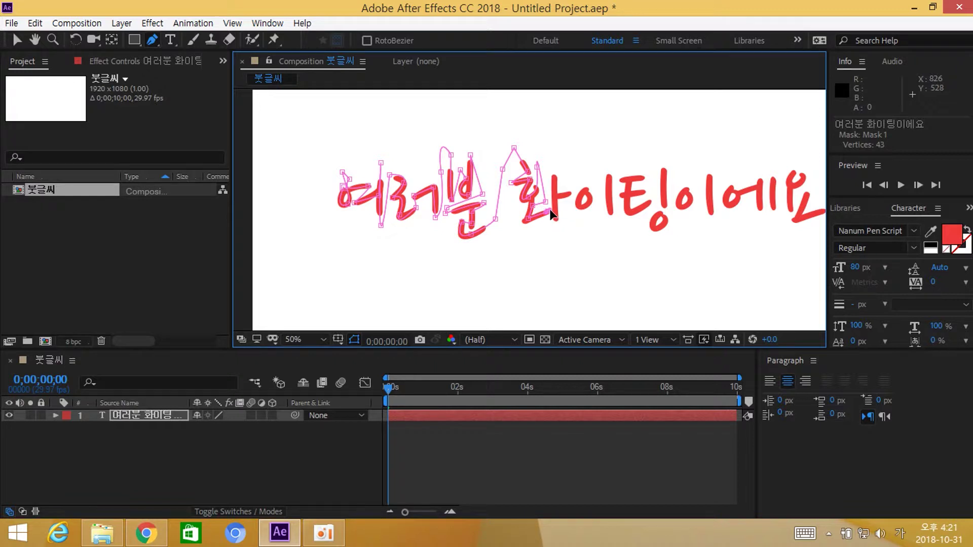
# Step: Trace the tall vertical stroke and the short side stroke of ㅏ in 화
pyautogui.click(555, 162)
pyautogui.hotkey('ctrl', 'z')
pyautogui.click(551, 152)
pyautogui.click(556, 226)
pyautogui.moveTo(562, 194); pyautogui.dragTo(568, 194)
pyautogui.click(570, 190)
pyautogui.click(577, 186)
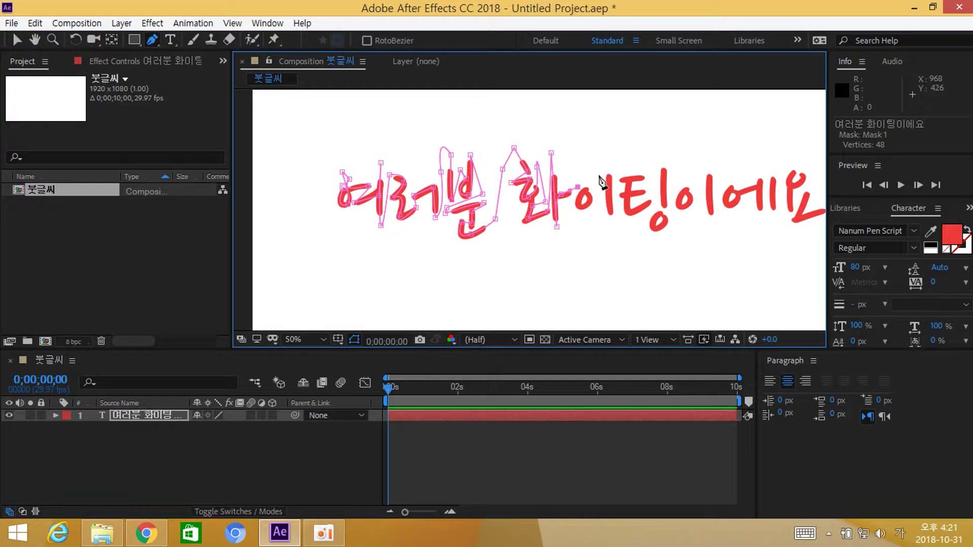
pyautogui.hotkey('ctrl', 'z')
pyautogui.hotkey('ctrl', 'z')
# Step: Continue the mask path around the ㅇ of 이 in 화이팅
pyautogui.moveTo(577, 190); pyautogui.dragTo(594, 188)
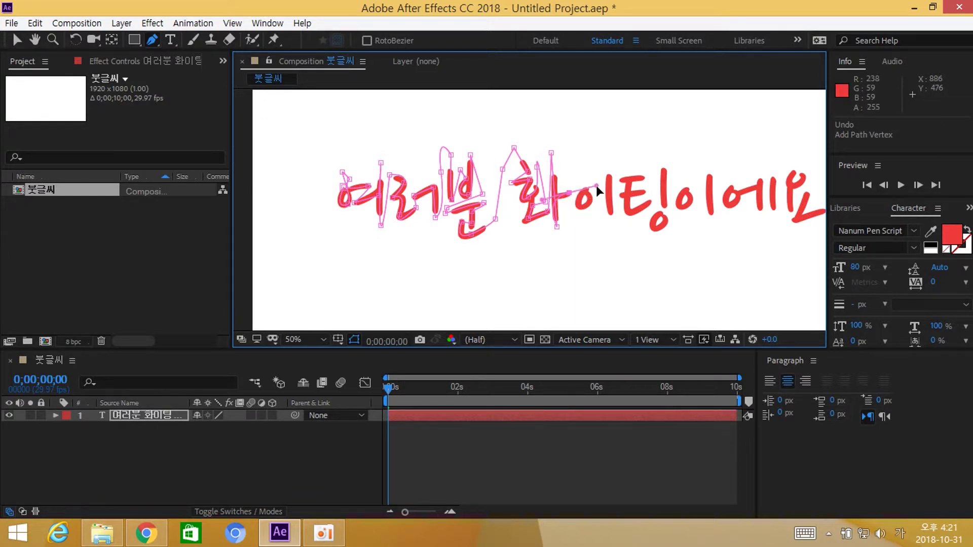
pyautogui.moveTo(595, 186); pyautogui.dragTo(579, 193)
pyautogui.click(587, 184)
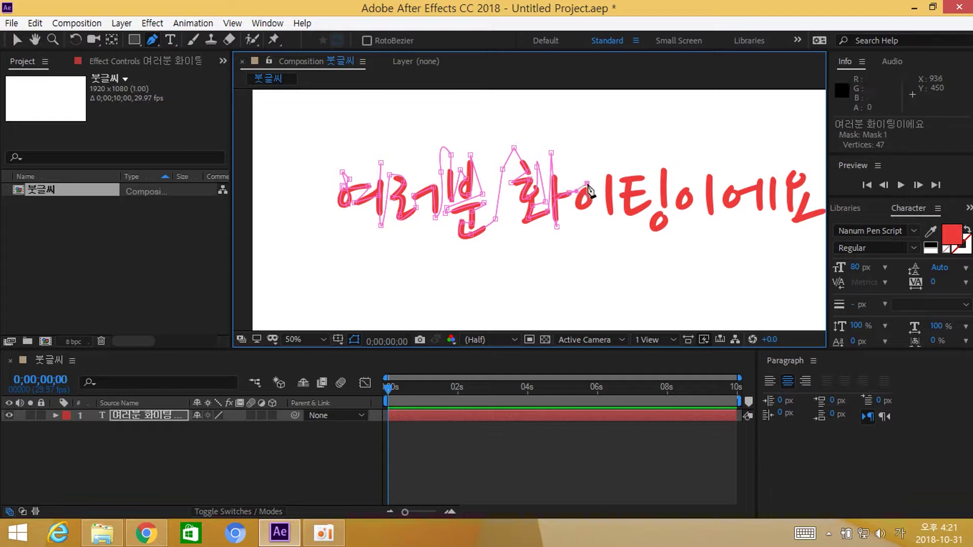
pyautogui.click(585, 205)
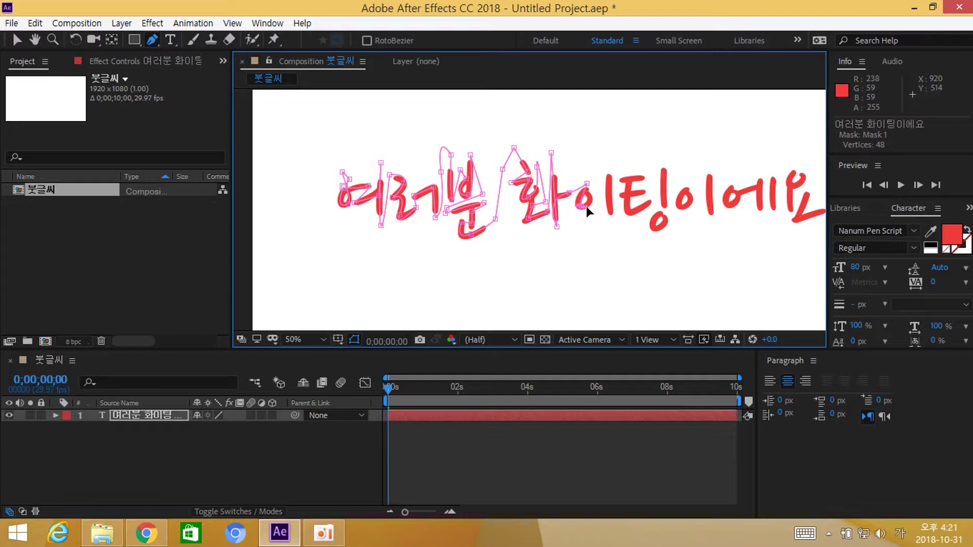
pyautogui.click(589, 202)
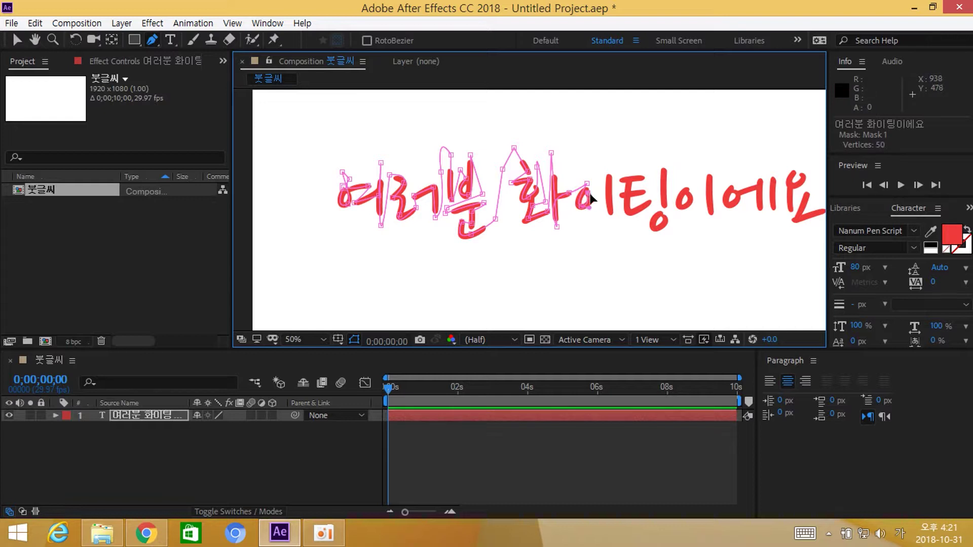
pyautogui.hotkey('ctrl', 'z')
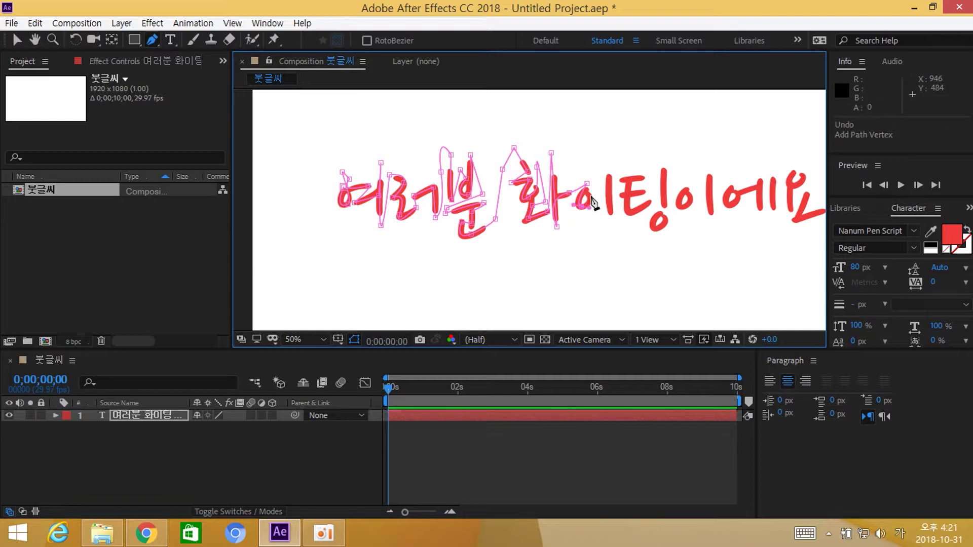
# Step: Bring the mask path over the ㅇ and down the vertical stroke of 이 in 화이팅
pyautogui.click(598, 169)
pyautogui.click(607, 168)
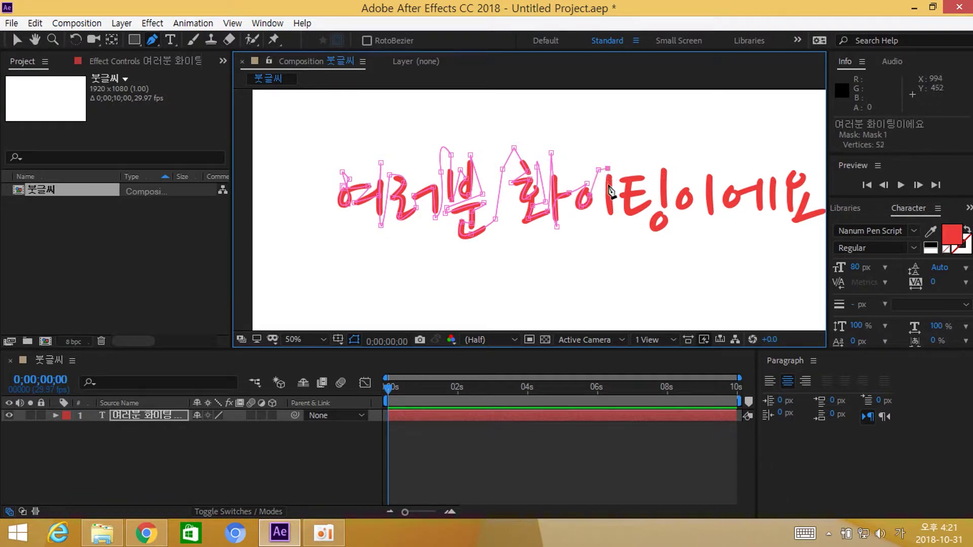
pyautogui.moveTo(614, 221)
pyautogui.mouseDown()
pyautogui.moveTo(609, 232)
pyautogui.moveTo(627, 235)
pyautogui.moveTo(619, 235)
pyautogui.mouseUp()
pyautogui.press('space')
pyautogui.moveTo(655, 165); pyautogui.dragTo(569, 183)
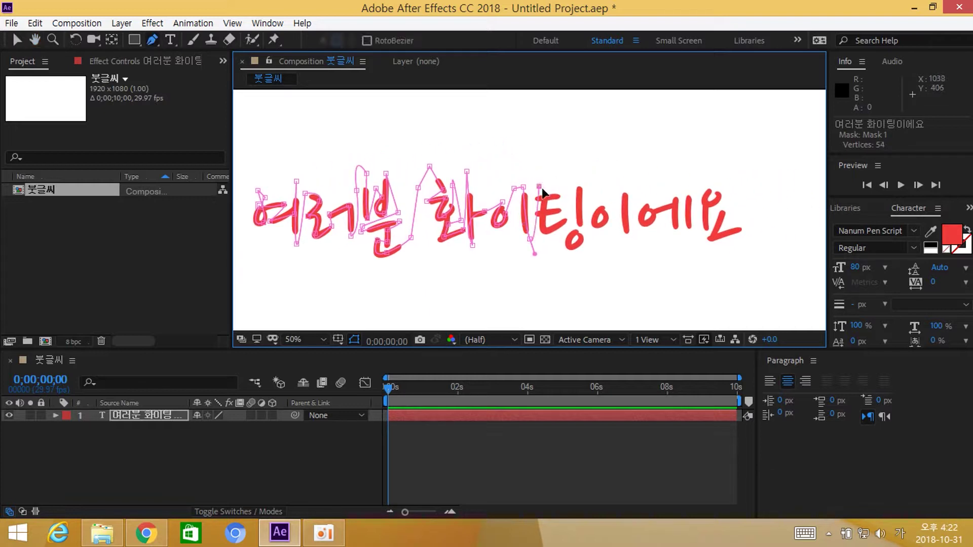
pyautogui.hotkey('ctrl', 'z')
# Step: Trace the strokes of ㅌ in 팅 with the mask path
pyautogui.click(537, 180)
pyautogui.moveTo(543, 198); pyautogui.dragTo(542, 227)
pyautogui.click(542, 214)
pyautogui.click(530, 212)
pyautogui.click(554, 229)
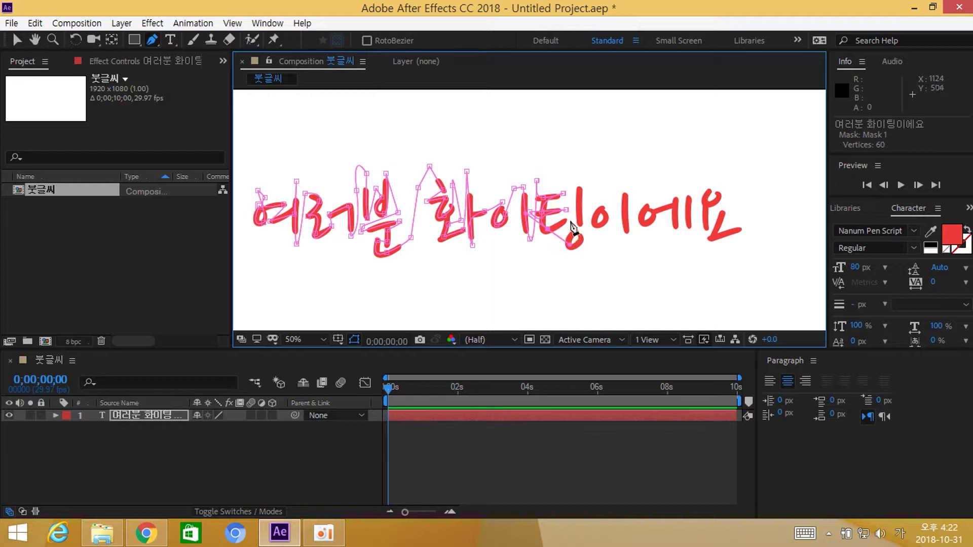
# Step: Carry the mask path down the vertical stroke of 팅 and around the ㅇ at its base
pyautogui.click(568, 219)
pyautogui.hotkey('ctrl', 'z')
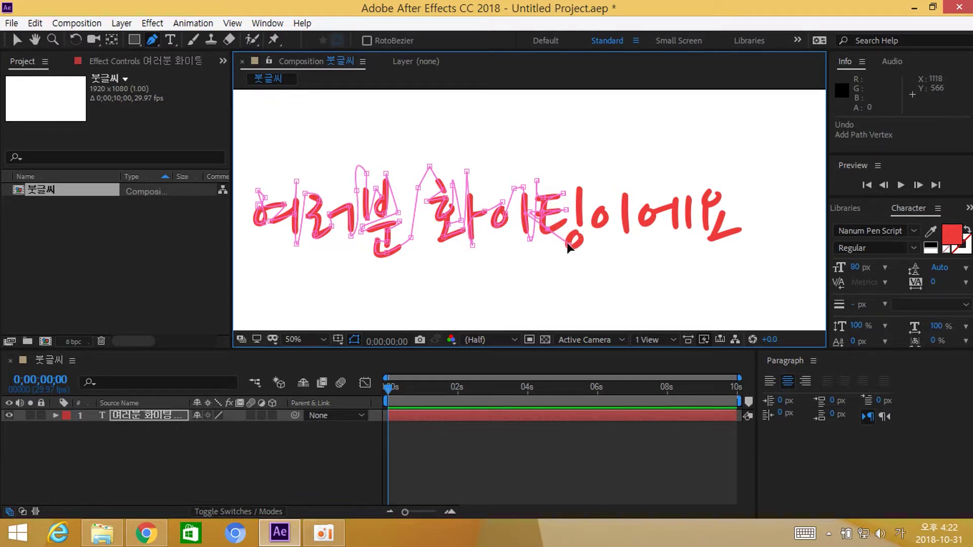
pyautogui.click(554, 232)
pyautogui.click(578, 171)
pyautogui.click(578, 203)
pyautogui.click(579, 219)
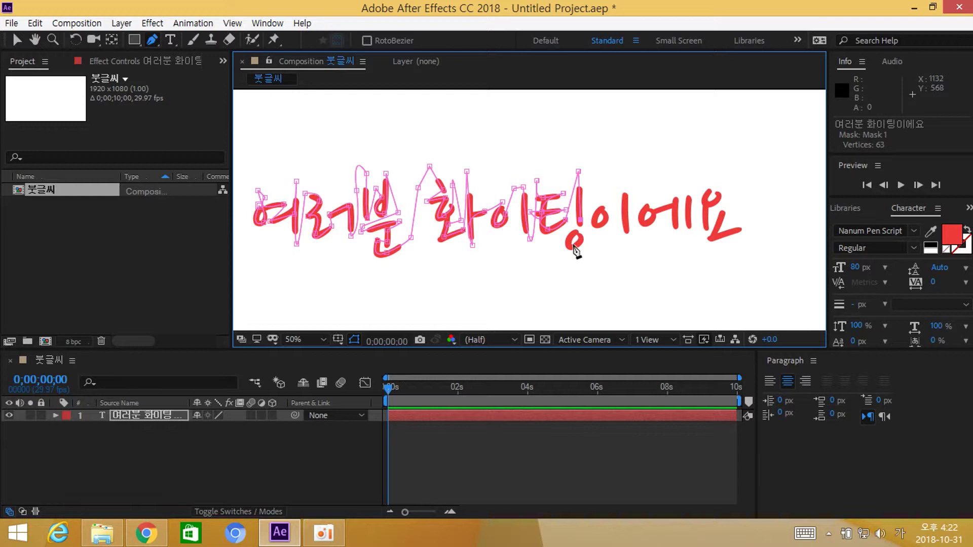
pyautogui.moveTo(568, 249); pyautogui.dragTo(574, 254)
# Step: Trace the ㅇ of 이 in 이에요, then loop the mask path up and down its vertical stroke
pyautogui.click(597, 195)
pyautogui.moveTo(601, 210)
pyautogui.mouseDown()
pyautogui.moveTo(599, 225)
pyautogui.moveTo(605, 219)
pyautogui.mouseUp()
pyautogui.hotkey('ctrl', 'z')
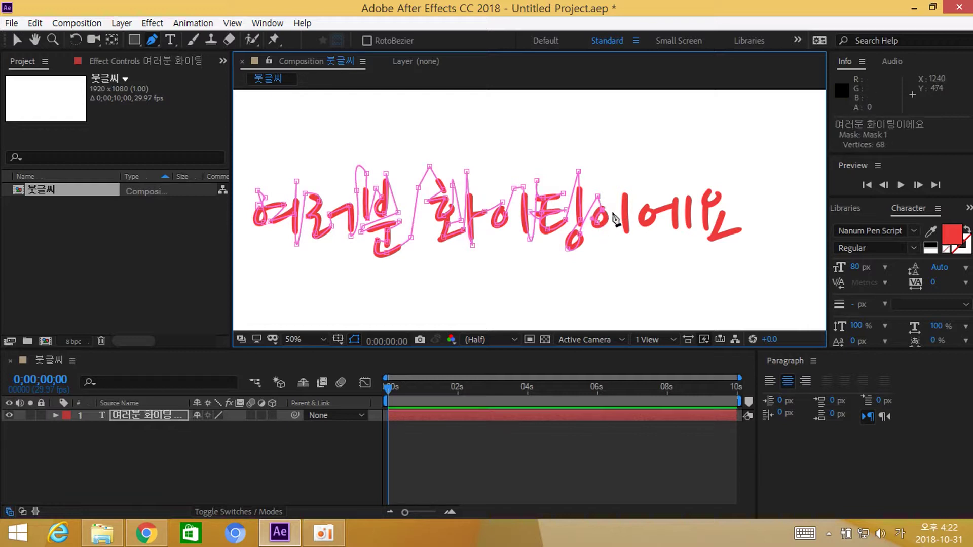
pyautogui.moveTo(612, 202); pyautogui.dragTo(600, 141)
pyautogui.hotkey('ctrl', 'z')
pyautogui.click(623, 159)
pyautogui.click(626, 206)
pyautogui.click(625, 247)
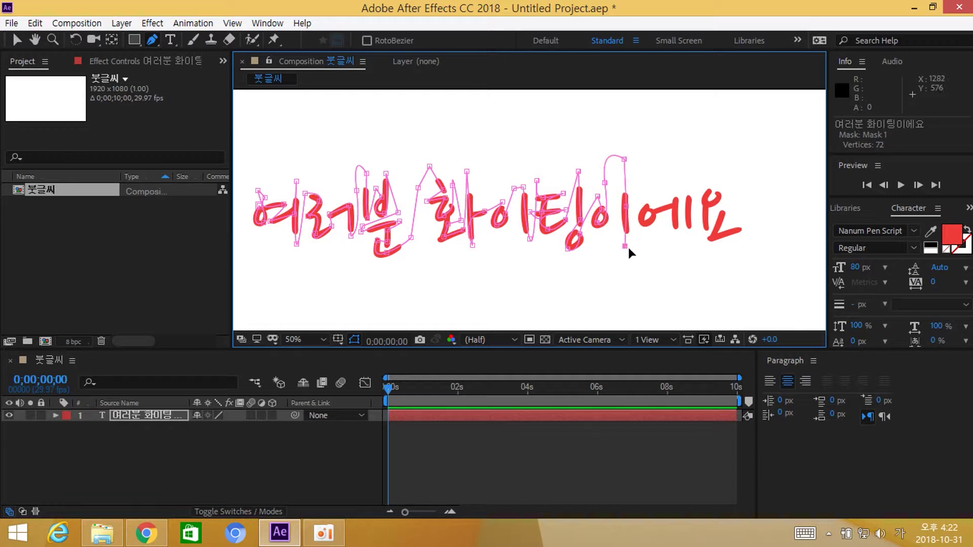
# Step: Carry the mask path from 이 to 에 and around its ㅇ
pyautogui.click(644, 236)
pyautogui.click(642, 235)
pyautogui.click(645, 192)
pyautogui.hotkey('ctrl', 'z')
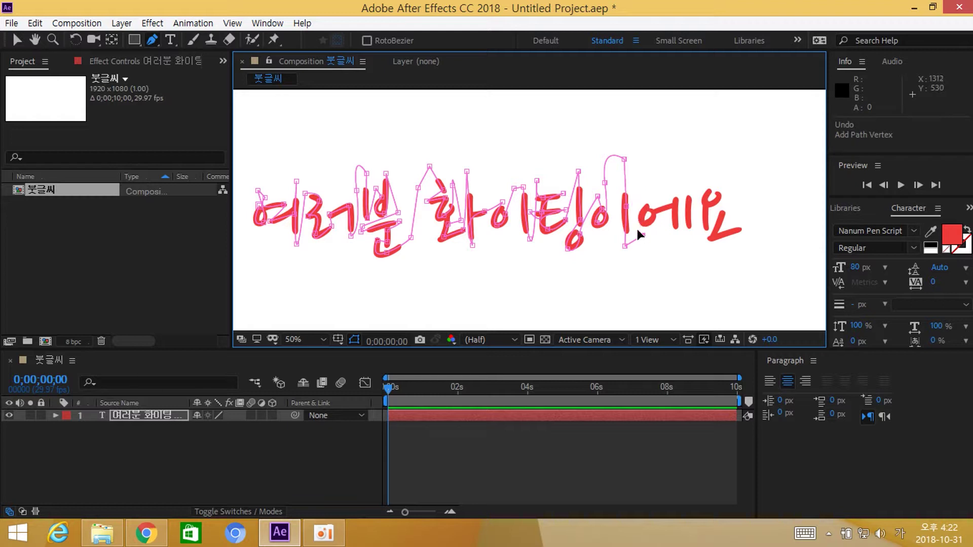
pyautogui.click(637, 197)
pyautogui.click(651, 198)
pyautogui.click(648, 207)
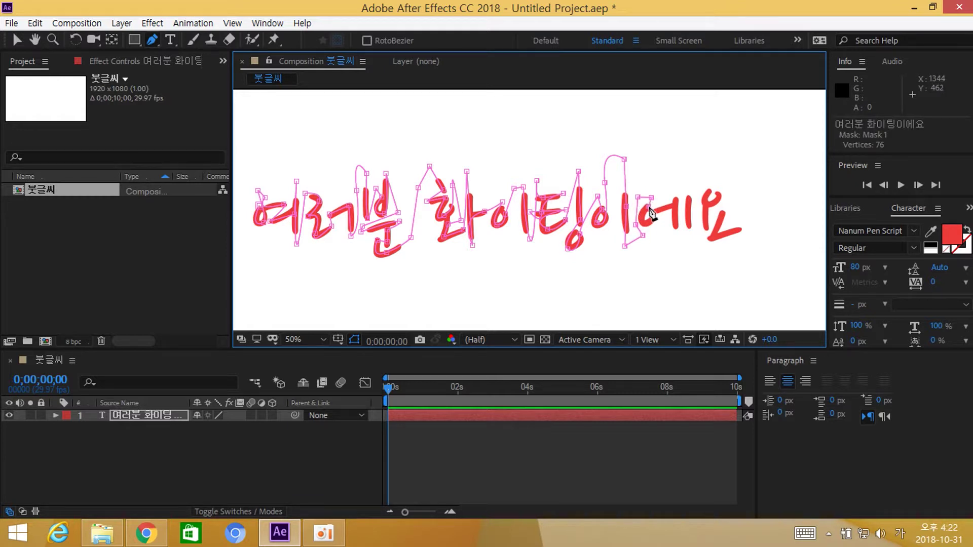
pyautogui.click(669, 220)
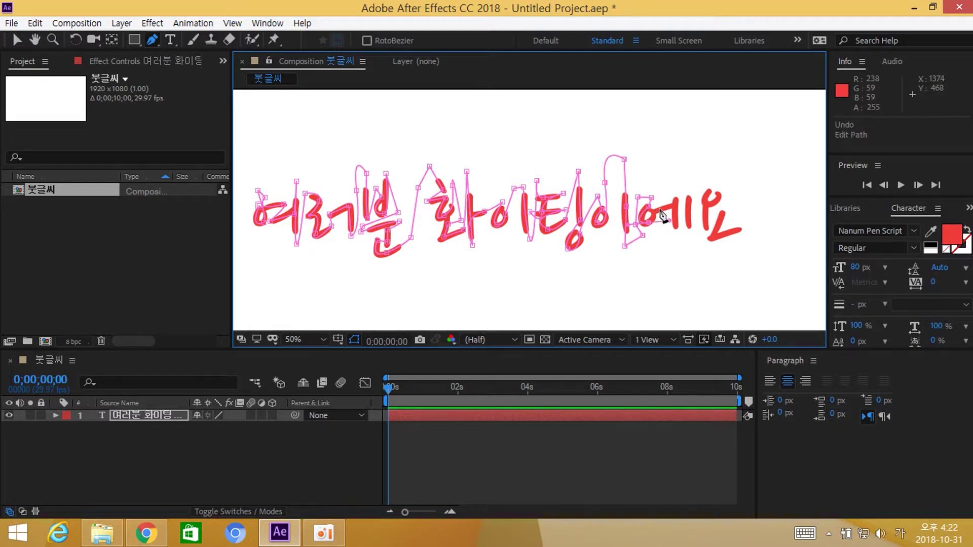
# Step: Extend the mask path along the short side stroke joining the ㅇ and ㅔ of 에
pyautogui.click(668, 216)
pyautogui.hotkey('ctrl', 'z')
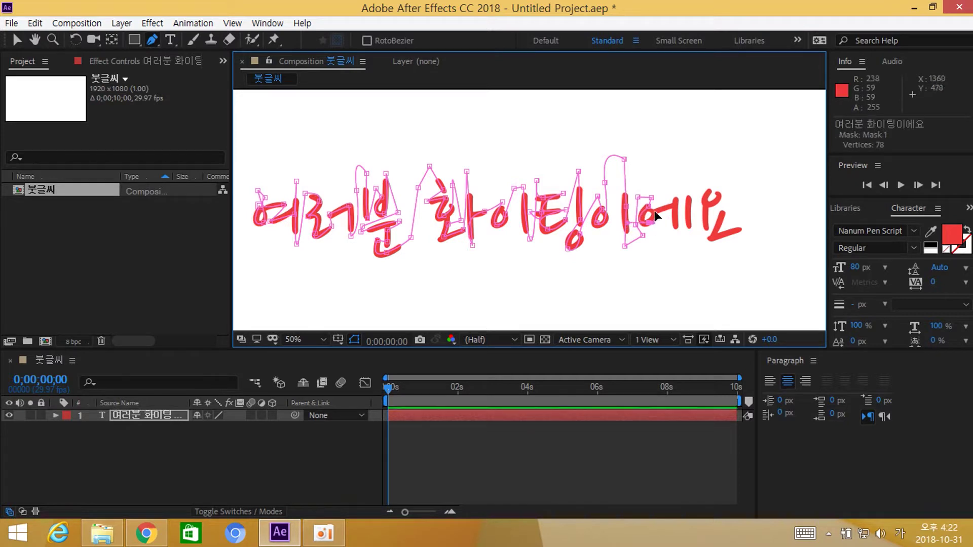
pyautogui.moveTo(655, 217); pyautogui.dragTo(672, 205)
pyautogui.hotkey('ctrl', 'z')
pyautogui.click(655, 215)
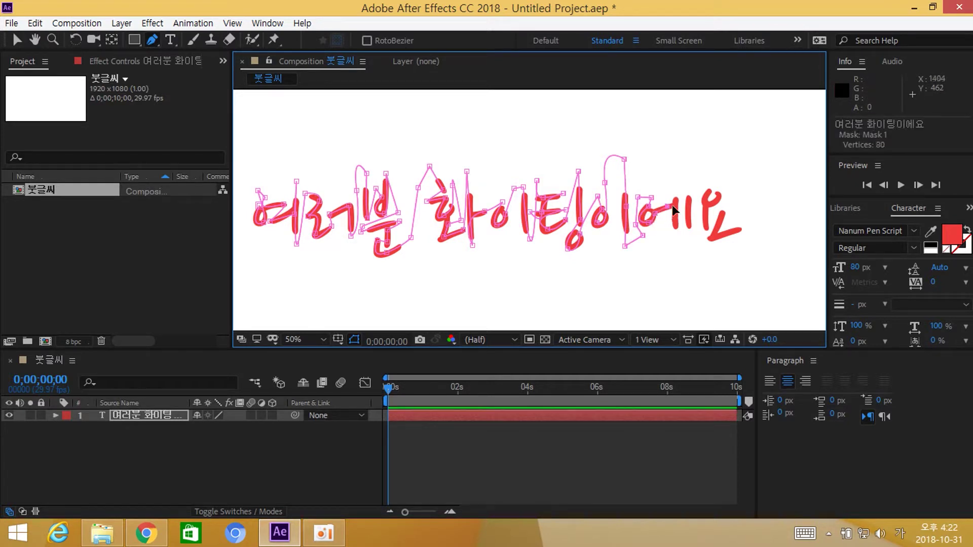
# Step: Trace the first vertical stroke of ㅔ in 에 and carry the mask path above the second one
pyautogui.click(677, 236)
pyautogui.hotkey('ctrl', 'z')
pyautogui.click(682, 252)
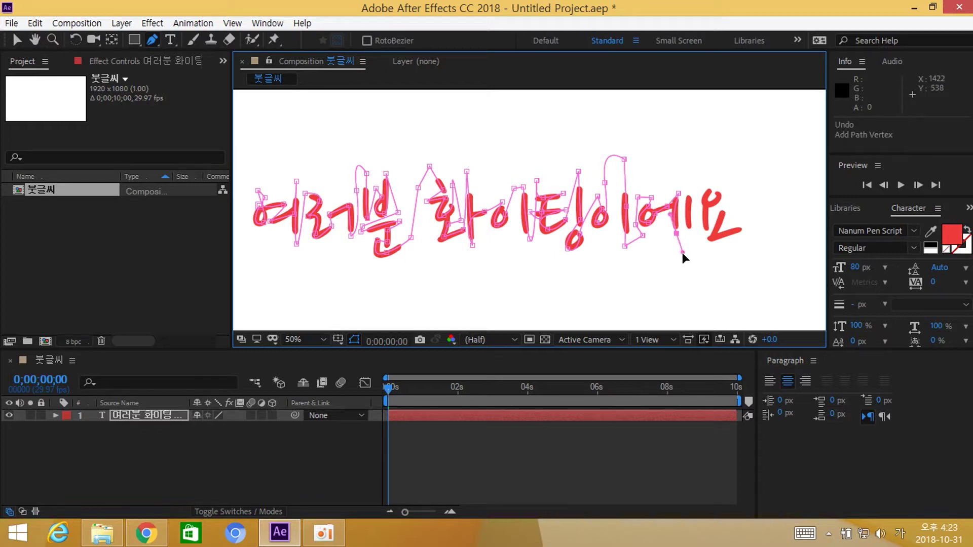
pyautogui.click(686, 180)
pyautogui.click(692, 235)
pyautogui.hotkey('ctrl', 'z')
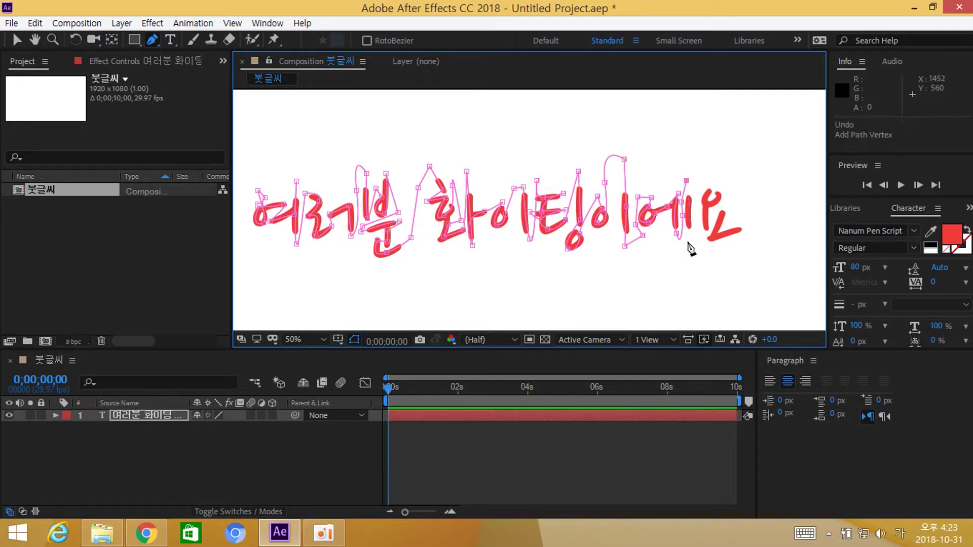
# Step: Bring the mask path down the second vertical stroke of ㅔ and curve it back up toward 요
pyautogui.moveTo(687, 250); pyautogui.dragTo(687, 252)
pyautogui.hotkey('ctrl', 'z')
pyautogui.moveTo(693, 208); pyautogui.dragTo(701, 277)
pyautogui.hotkey('ctrl', 'z')
pyautogui.moveTo(700, 244); pyautogui.dragTo(700, 241)
pyautogui.click(697, 212)
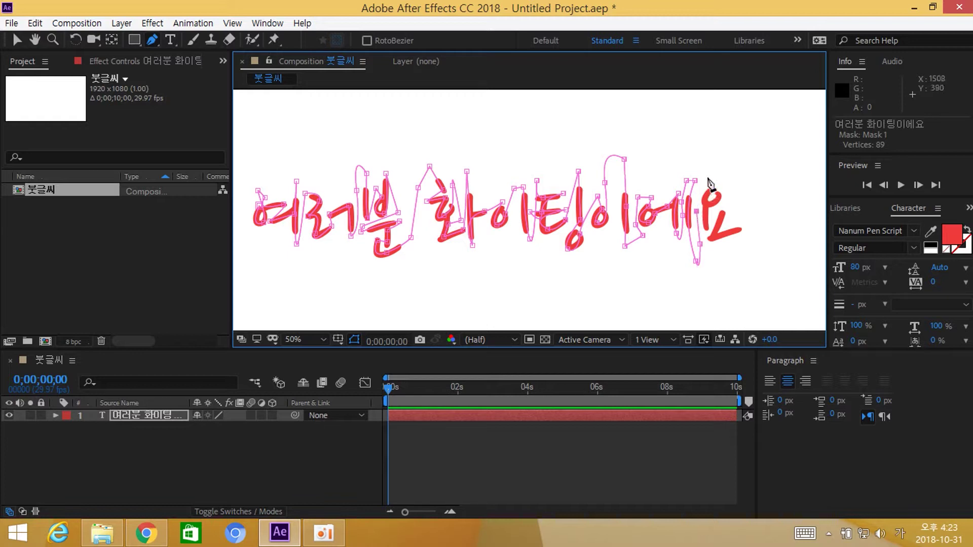
# Step: Carry the mask path over the top of 요 and around its ㅇ, undoing misplaced points
pyautogui.click(706, 203)
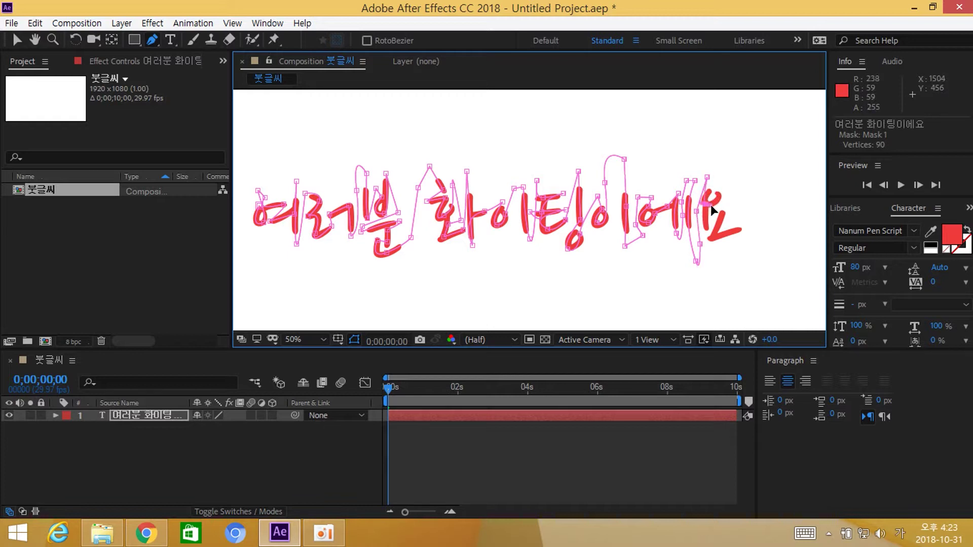
pyautogui.hotkey('ctrl', 'z')
pyautogui.click(717, 180)
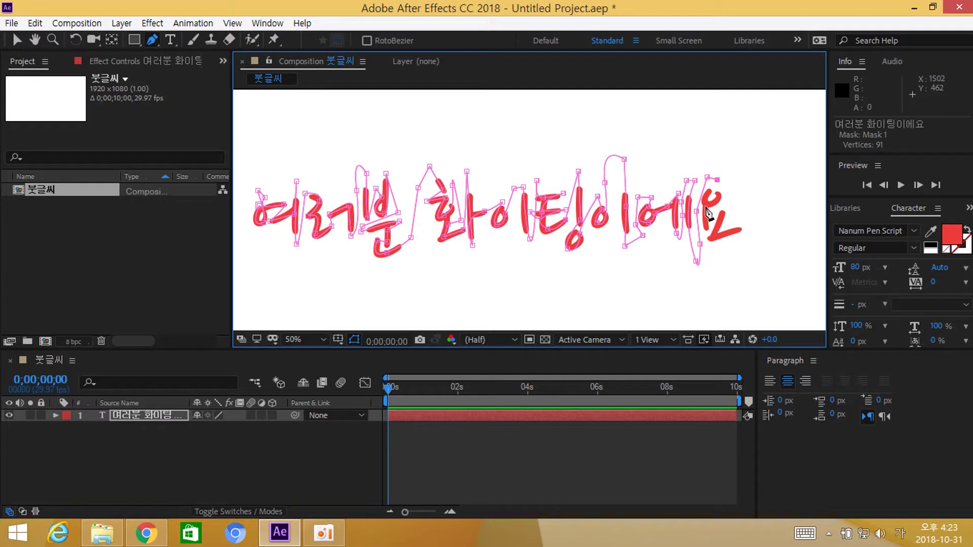
pyautogui.click(709, 205)
pyautogui.click(707, 225)
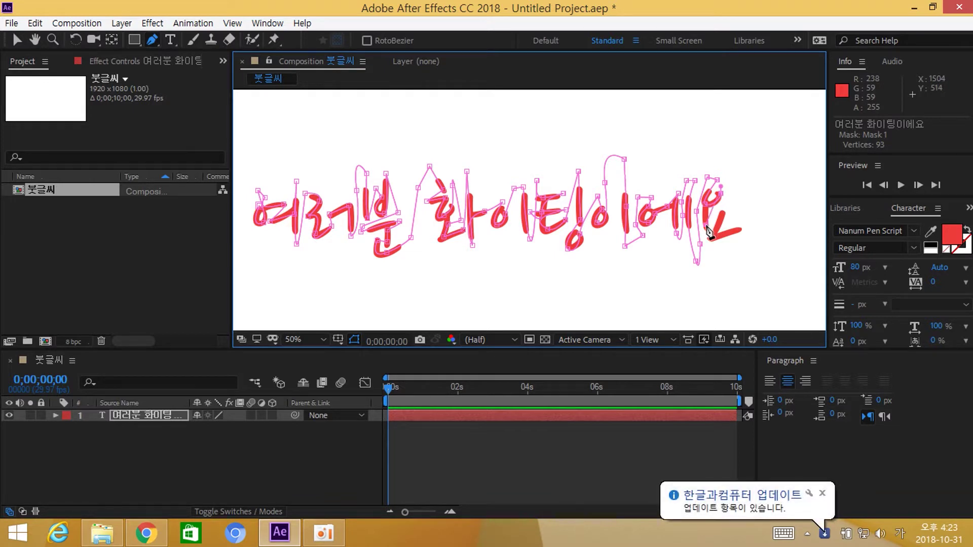
pyautogui.click(730, 195)
pyautogui.click(718, 208)
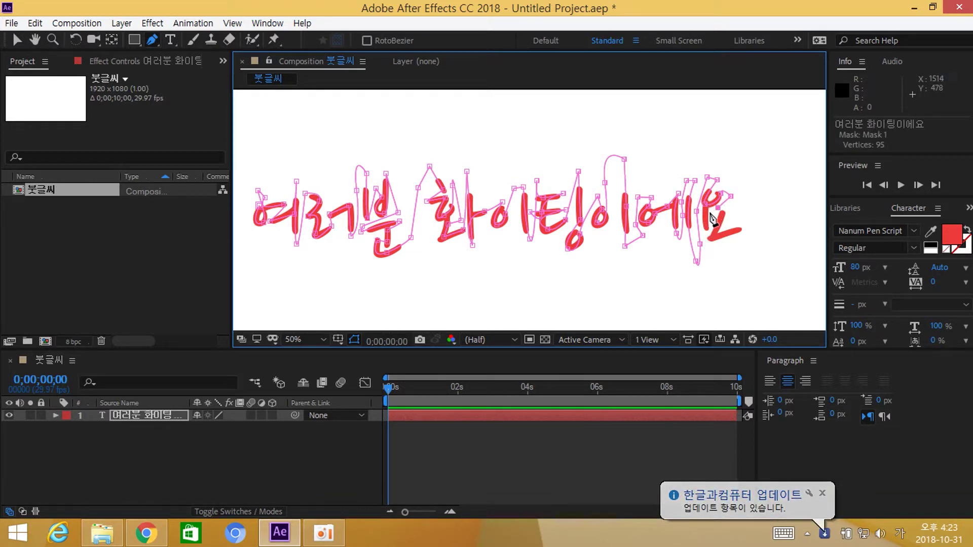
pyautogui.click(707, 228)
pyautogui.hotkey('ctrl', 'z')
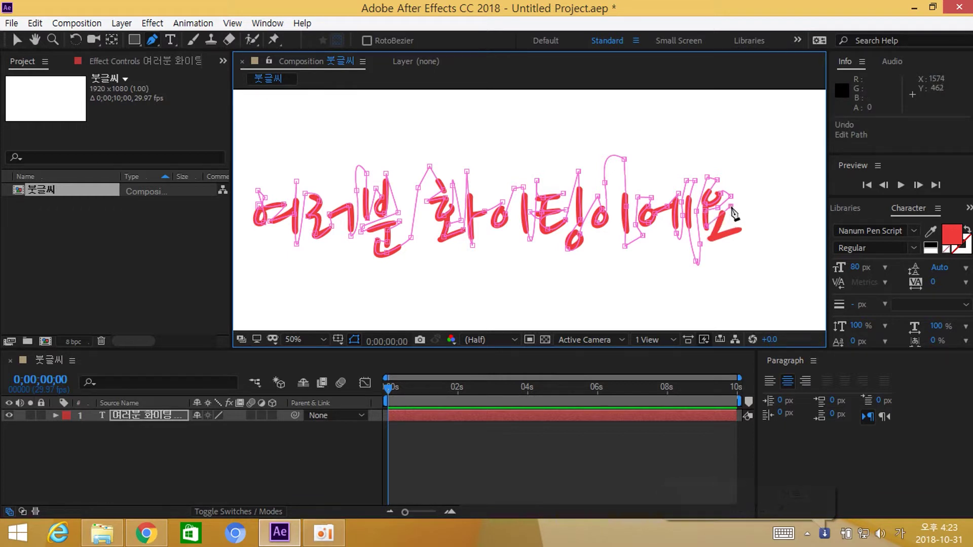
# Step: Trace the ㅛ strokes of 요 and end the mask path just past the tip of its horizontal stroke
pyautogui.click(728, 205)
pyautogui.click(722, 212)
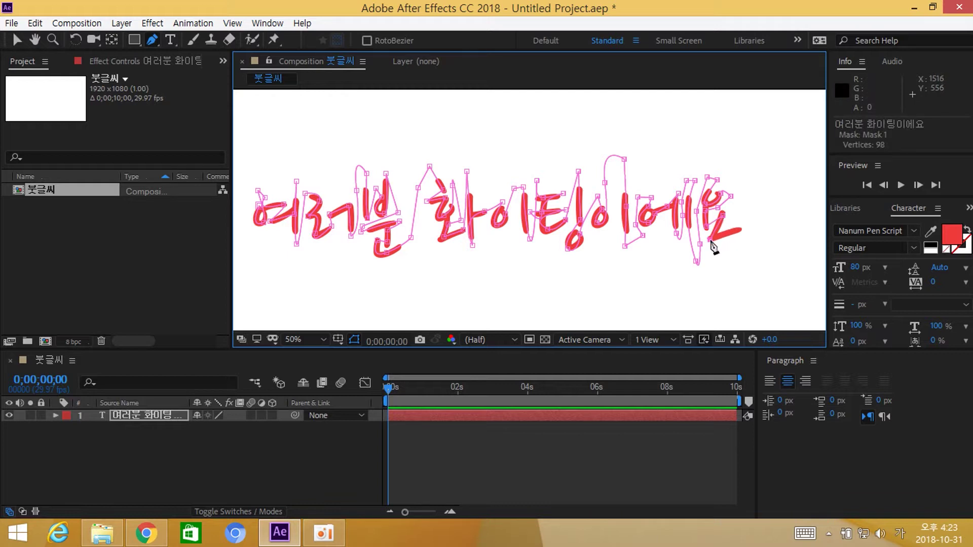
pyautogui.click(745, 228)
pyautogui.click(753, 228)
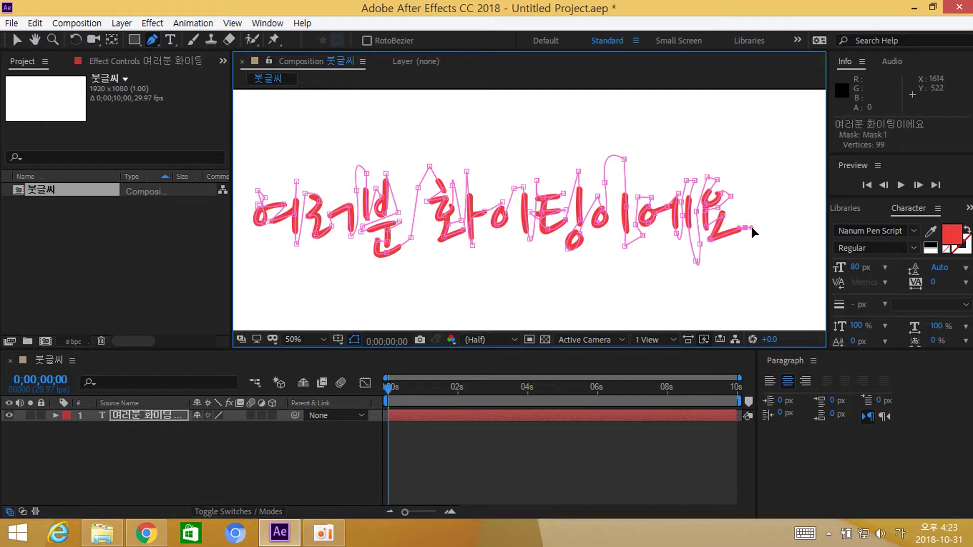
# Step: Apply the Generate > Stroke effect to the masked text layer
pyautogui.click(18, 40)
pyautogui.press('space')
pyautogui.moveTo(525, 267); pyautogui.dragTo(556, 269)
pyautogui.press('v')
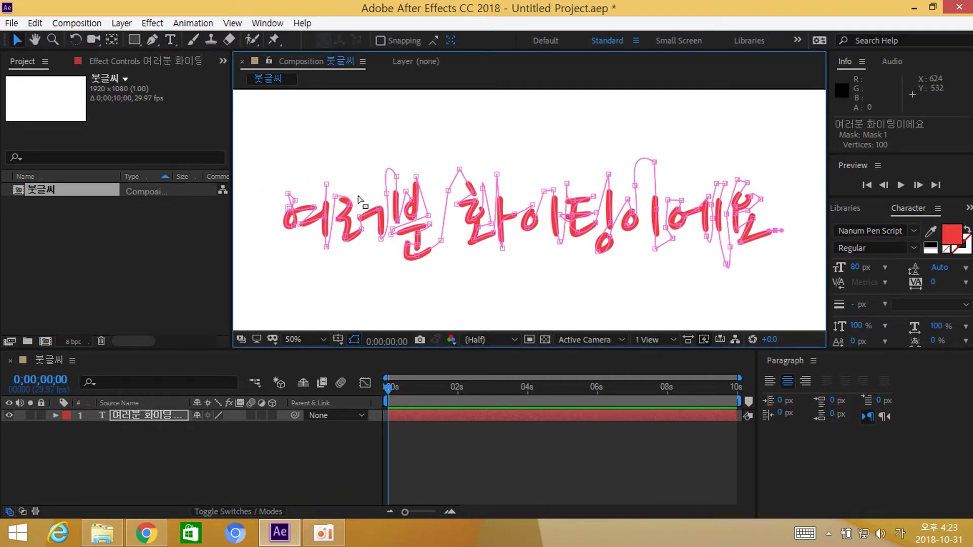
pyautogui.click(152, 23)
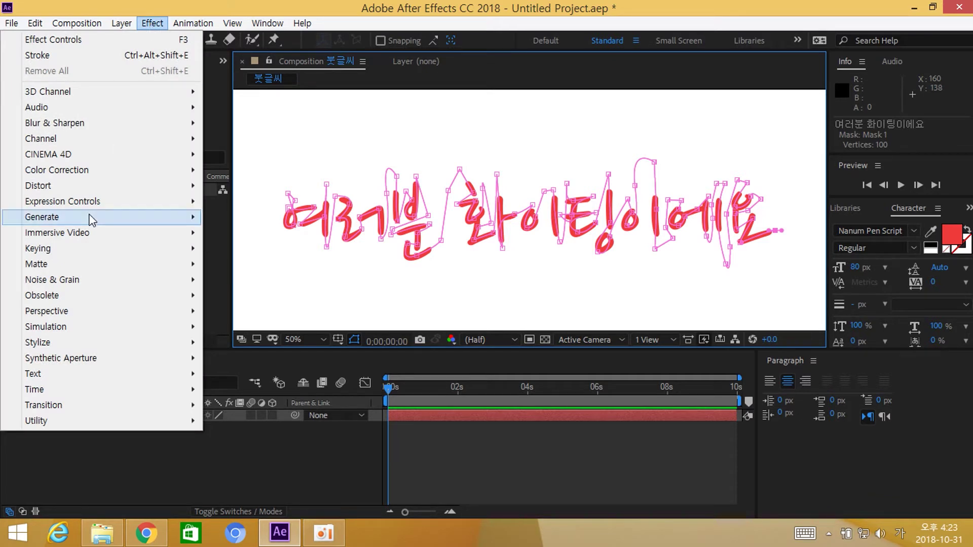
pyautogui.moveTo(101, 317)
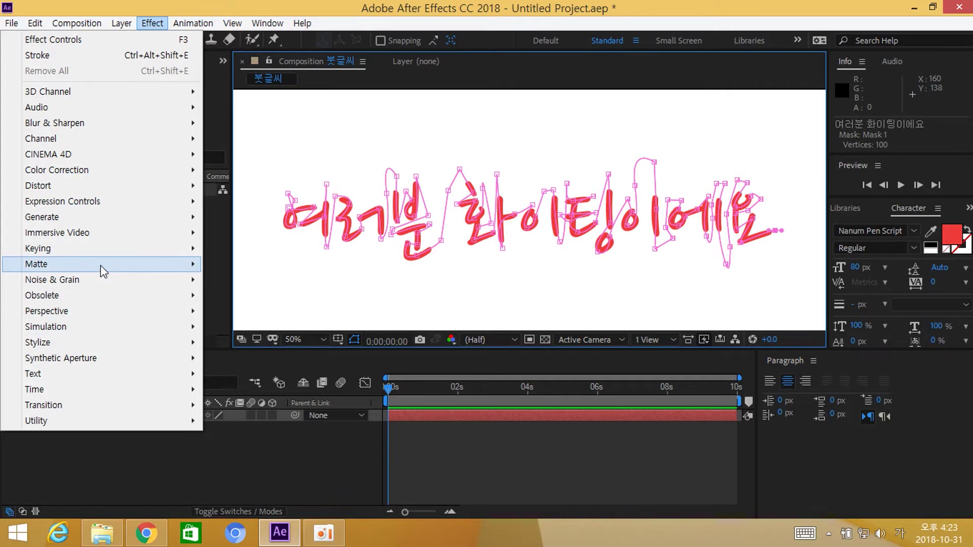
pyautogui.moveTo(73, 219)
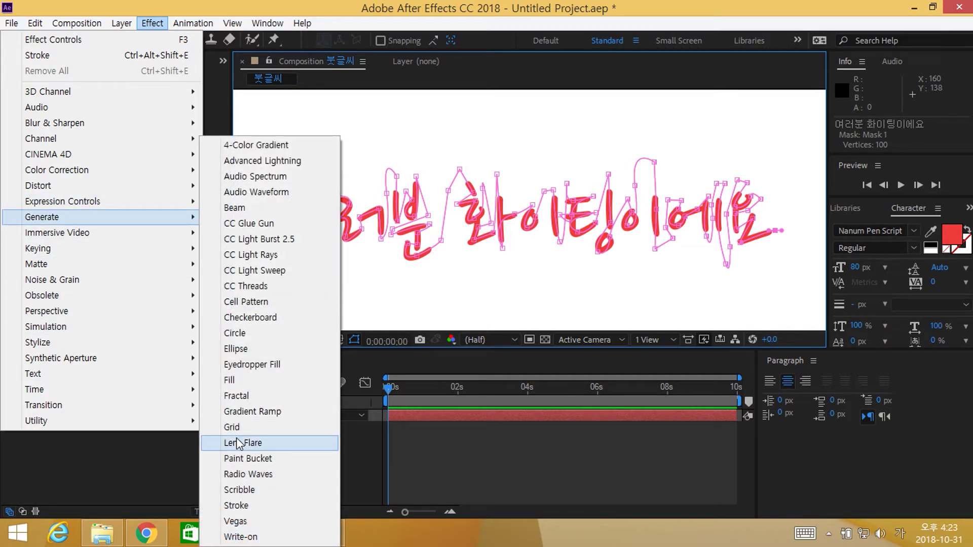
pyautogui.click(250, 506)
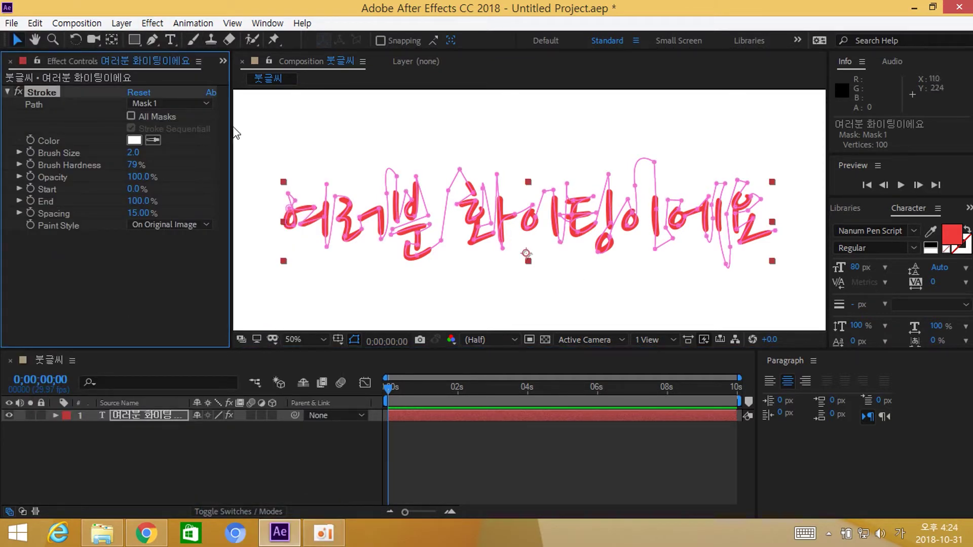
# Step: Try red (FF0808) as the Stroke effect's color
pyautogui.click(133, 140)
pyautogui.write('FF0808')
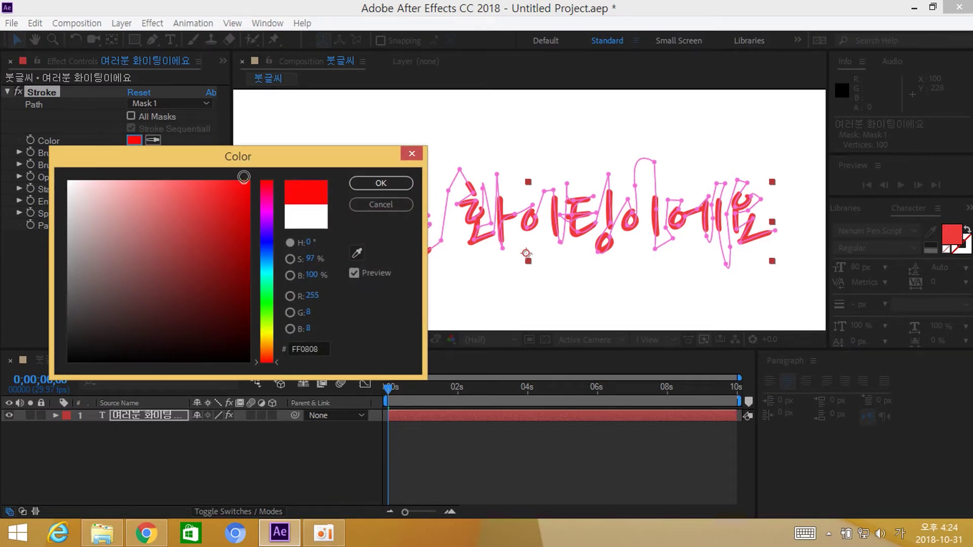
pyautogui.click(377, 187)
# Step: Set the Stroke effect's color to yellow (FFD308)
pyautogui.click(133, 140)
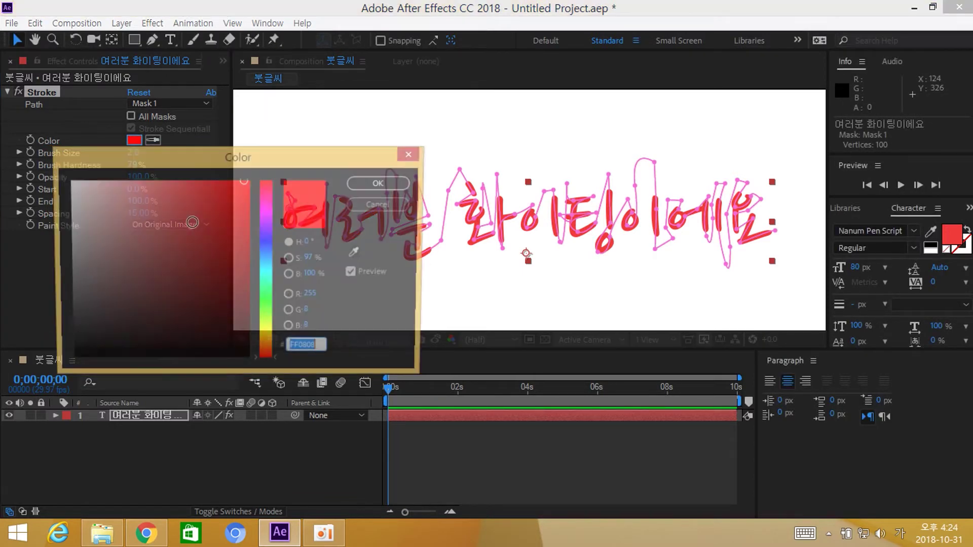
pyautogui.moveTo(267, 302); pyautogui.dragTo(272, 331)
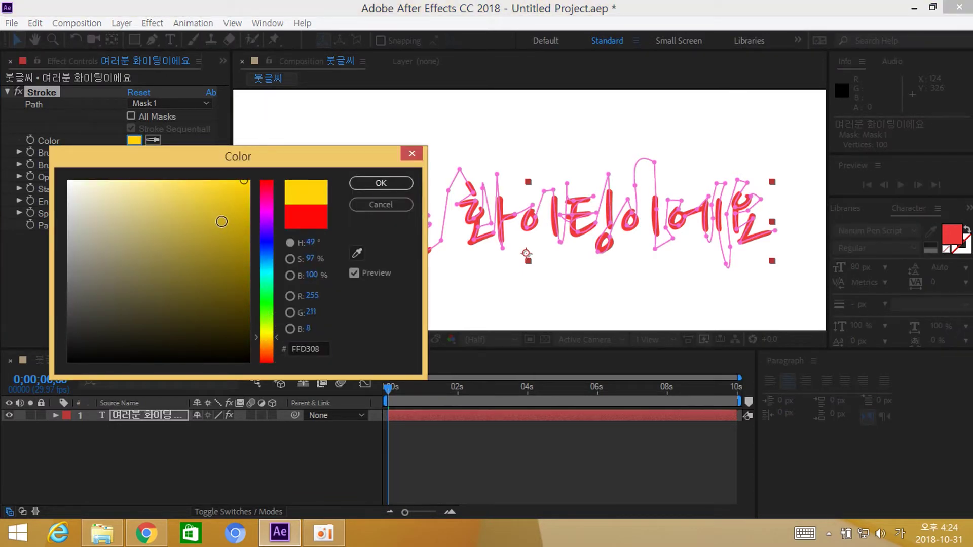
pyautogui.click(378, 183)
# Step: Try Stroke brush sizes of 25, 22, 18 and 15 to compare how they cover the lettering
pyautogui.click(132, 151)
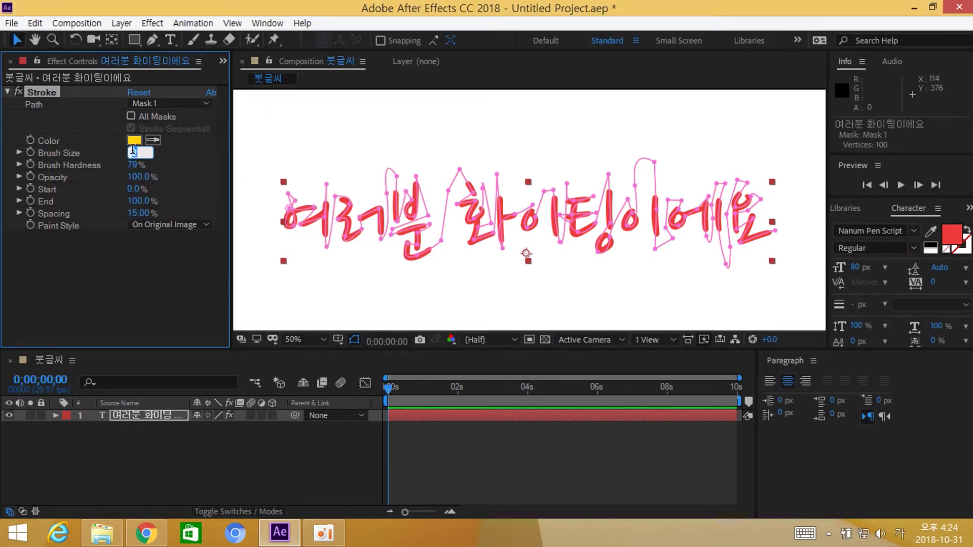
pyautogui.write('25')
pyautogui.press('Return')
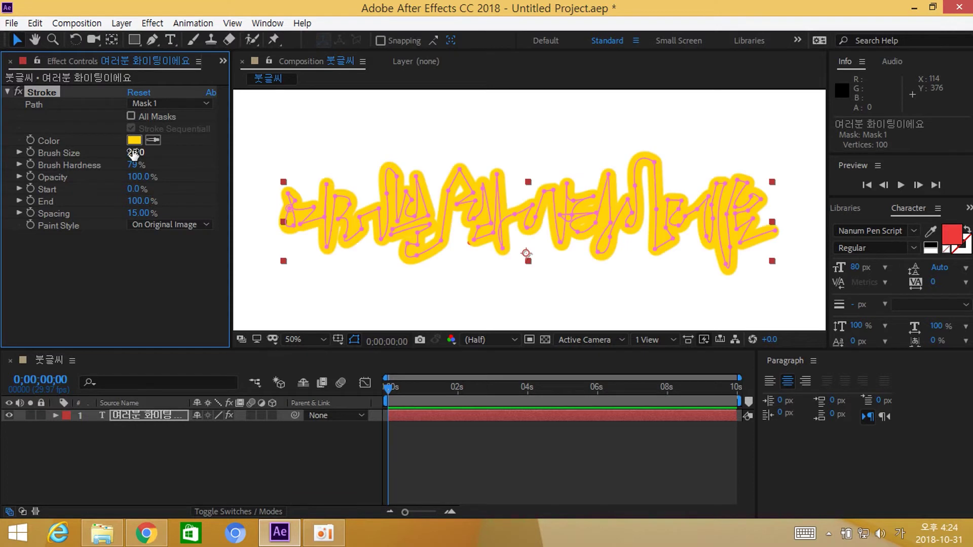
pyautogui.click(135, 153)
pyautogui.write('22')
pyautogui.press('Return')
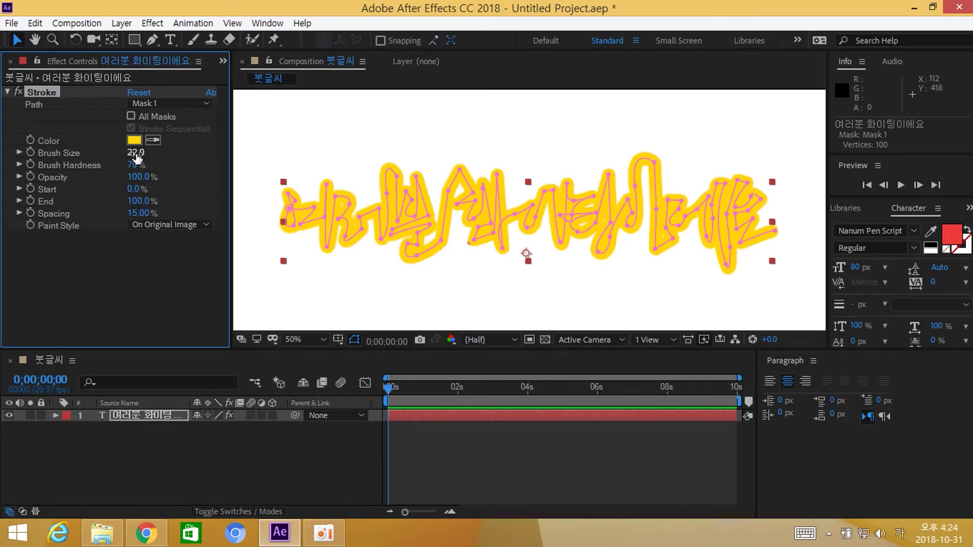
pyautogui.click(135, 153)
pyautogui.write('1')
pyautogui.press('Return')
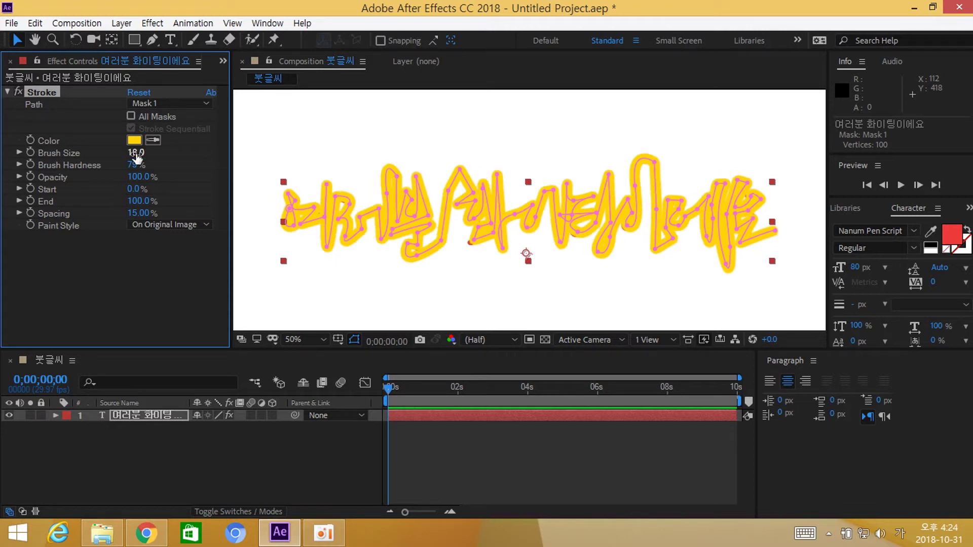
pyautogui.click(136, 153)
pyautogui.write('15')
pyautogui.press('Return')
# Step: Set the Stroke effect's brush size to 11
pyautogui.click(136, 153)
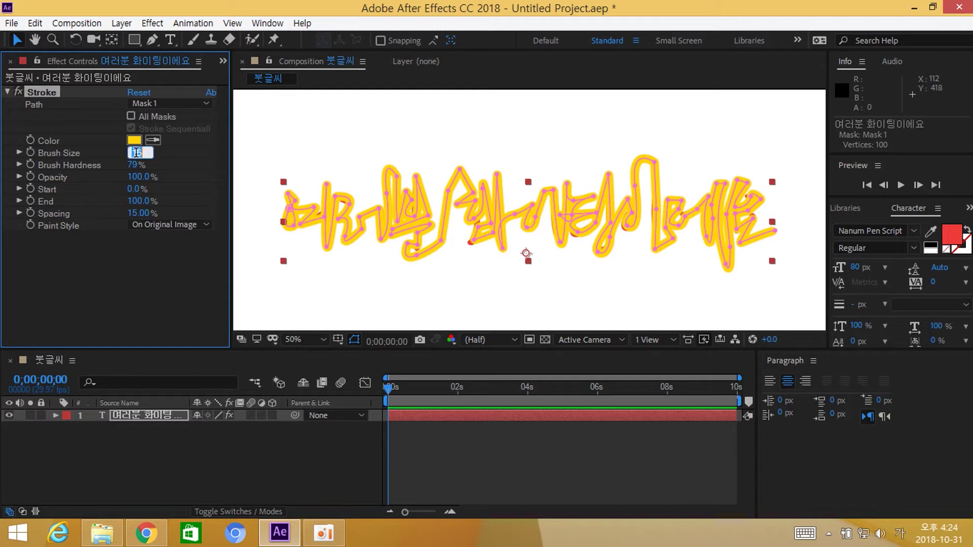
pyautogui.press('Return')
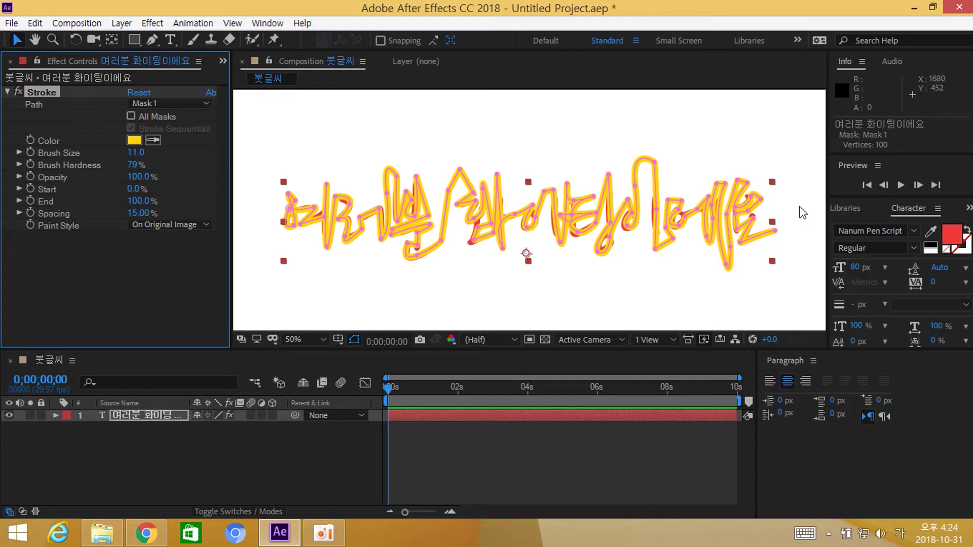
# Step: Animate the Stroke effect's End with keyframes from 0% at 0 seconds to 100% at 2 seconds
pyautogui.moveTo(428, 390); pyautogui.dragTo(384, 394)
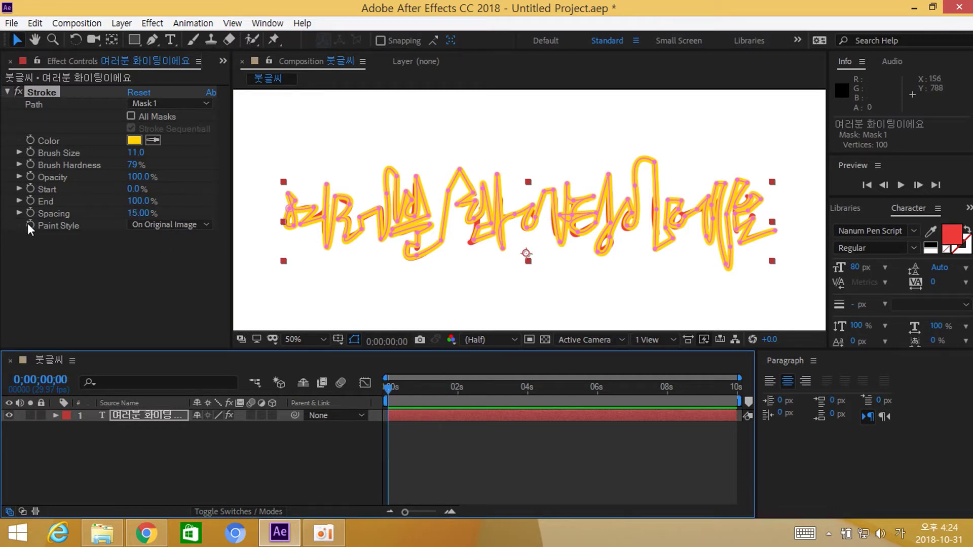
pyautogui.click(31, 200)
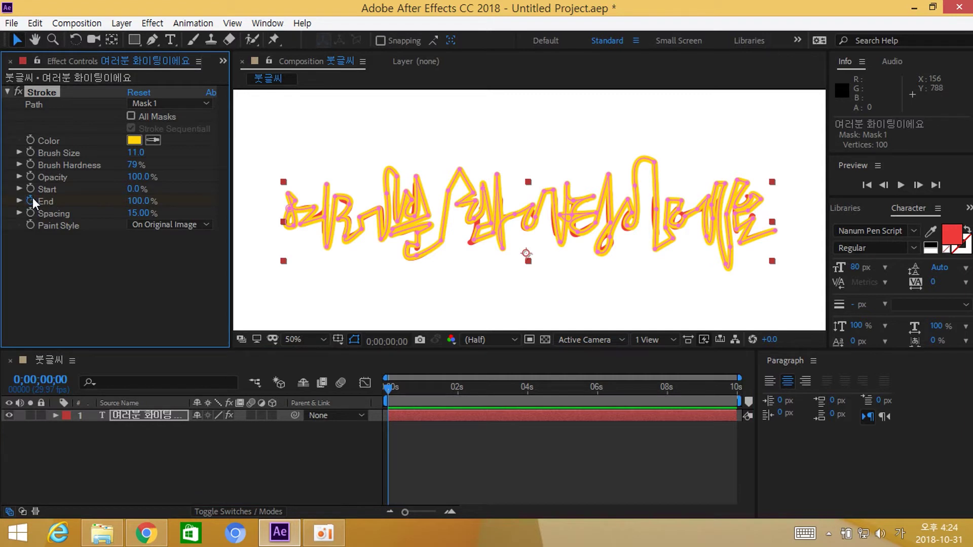
pyautogui.moveTo(429, 388); pyautogui.dragTo(458, 396)
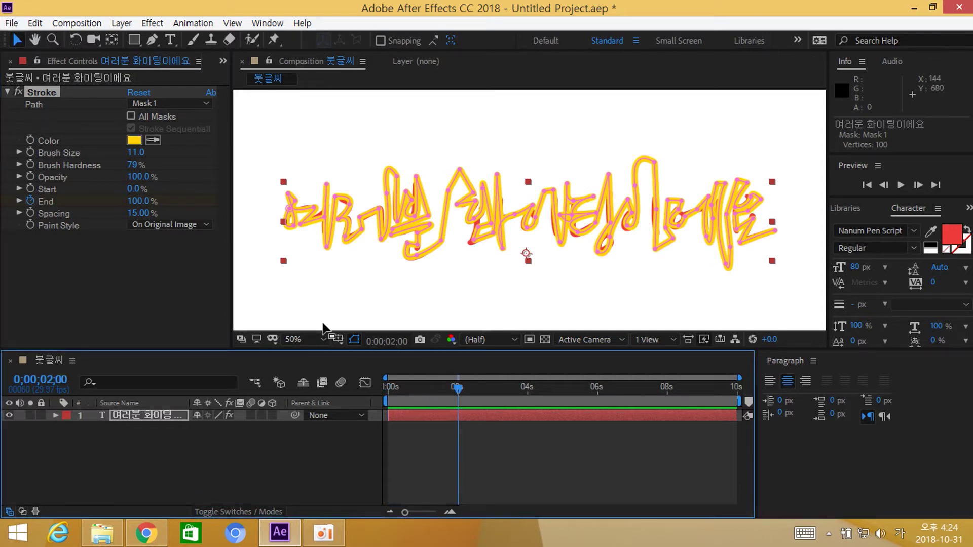
pyautogui.moveTo(413, 391); pyautogui.dragTo(389, 391)
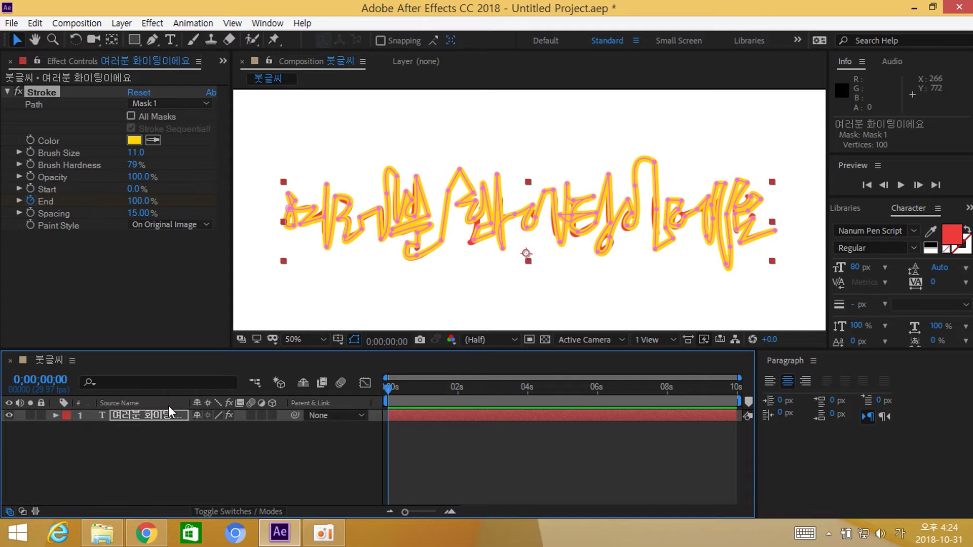
pyautogui.click(145, 416)
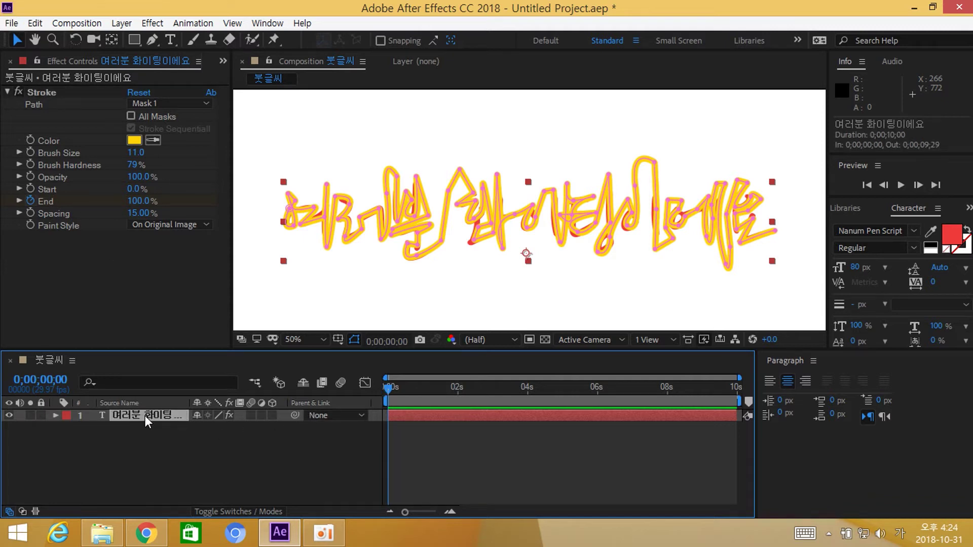
pyautogui.press('u')
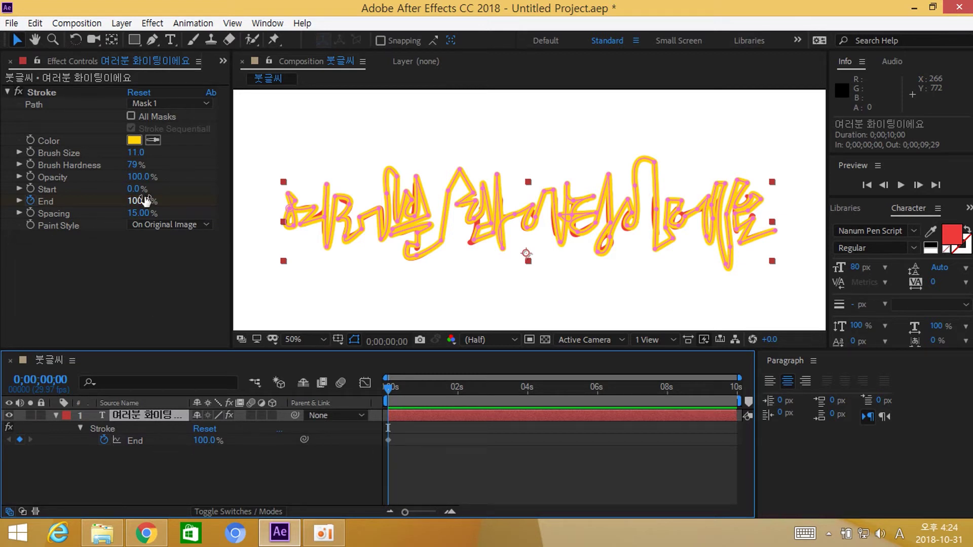
pyautogui.moveTo(145, 200); pyautogui.dragTo(145, 202)
pyautogui.moveTo(458, 387); pyautogui.dragTo(457, 391)
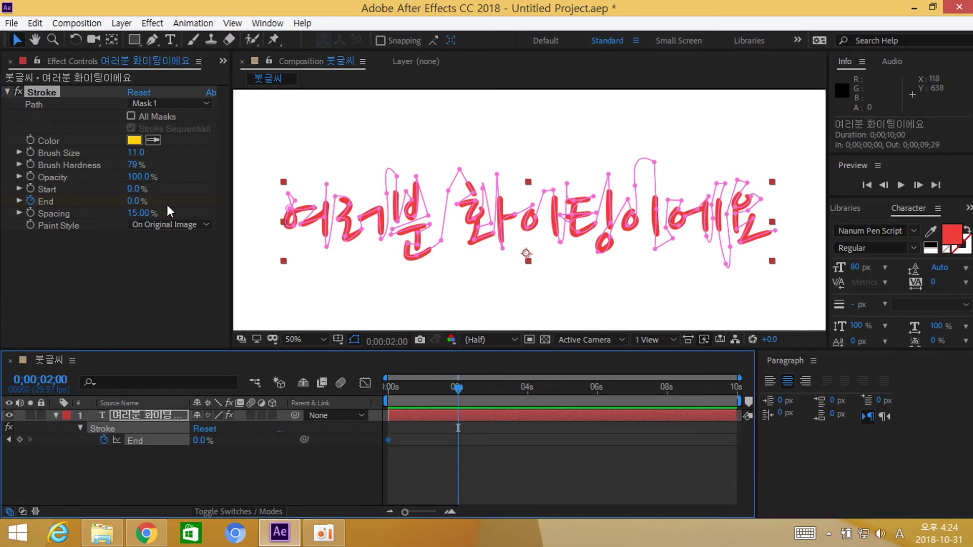
pyautogui.moveTo(134, 202); pyautogui.dragTo(246, 202)
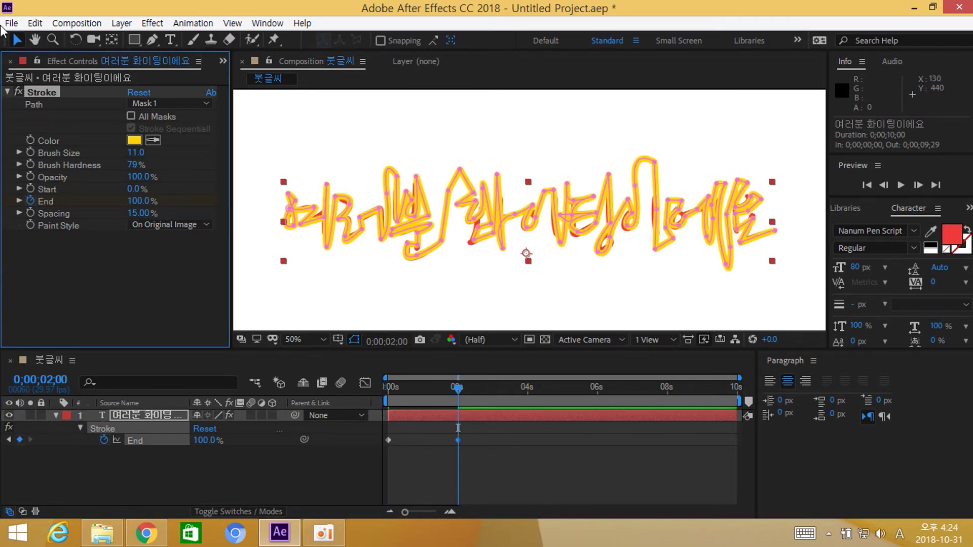
# Step: Set the Stroke effect's paint style to Reveal Original Image, return to 0 seconds and deselect the layer
pyautogui.click(176, 224)
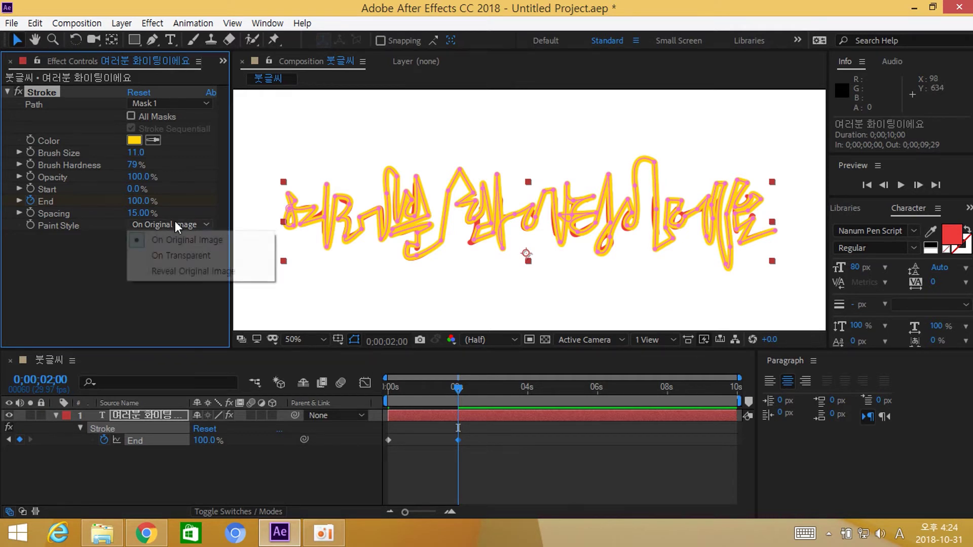
pyautogui.click(193, 278)
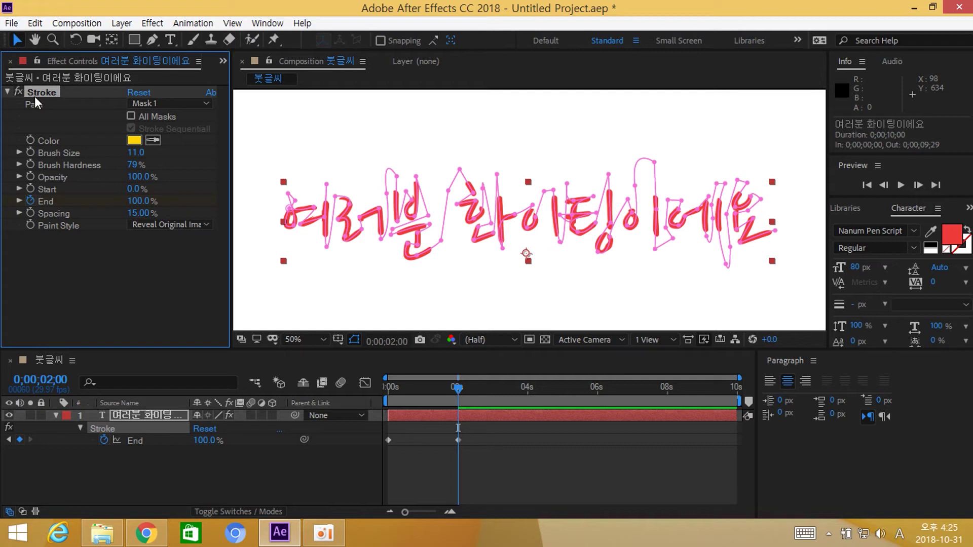
pyautogui.moveTo(434, 388); pyautogui.dragTo(336, 382)
pyautogui.click(16, 39)
pyautogui.click(130, 290)
pyautogui.click(366, 148)
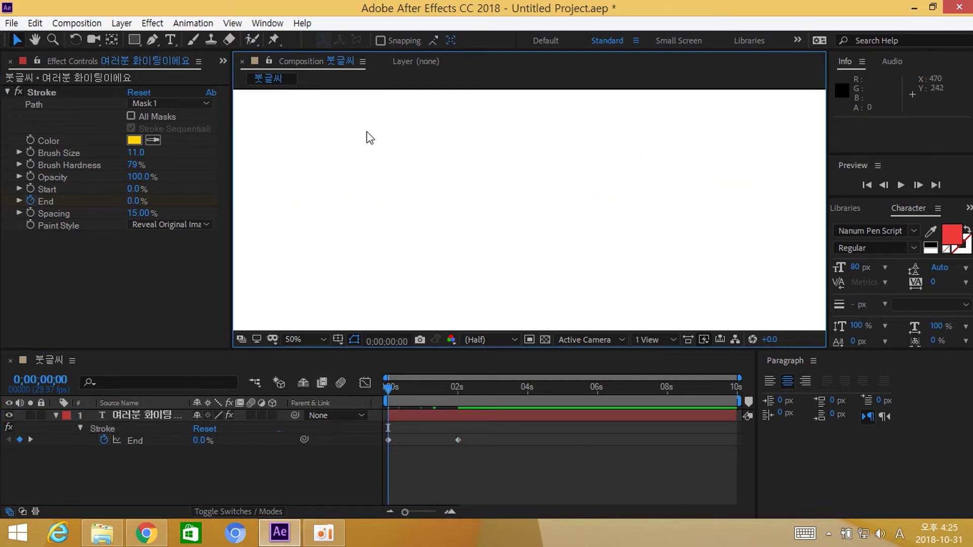
# Step: Apply Easy Ease to both End keyframes of the Stroke effect
pyautogui.moveTo(506, 463); pyautogui.dragTo(381, 434)
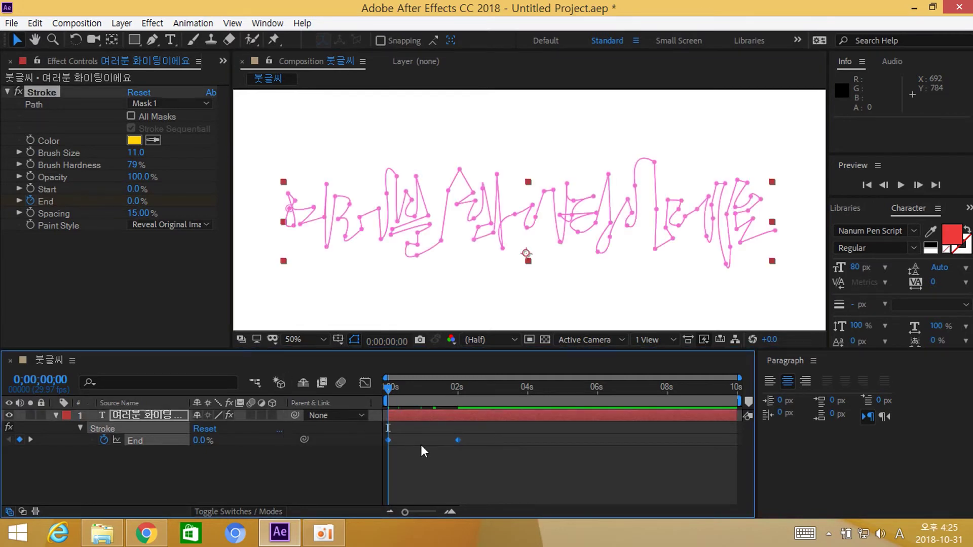
pyautogui.rightClick(390, 439)
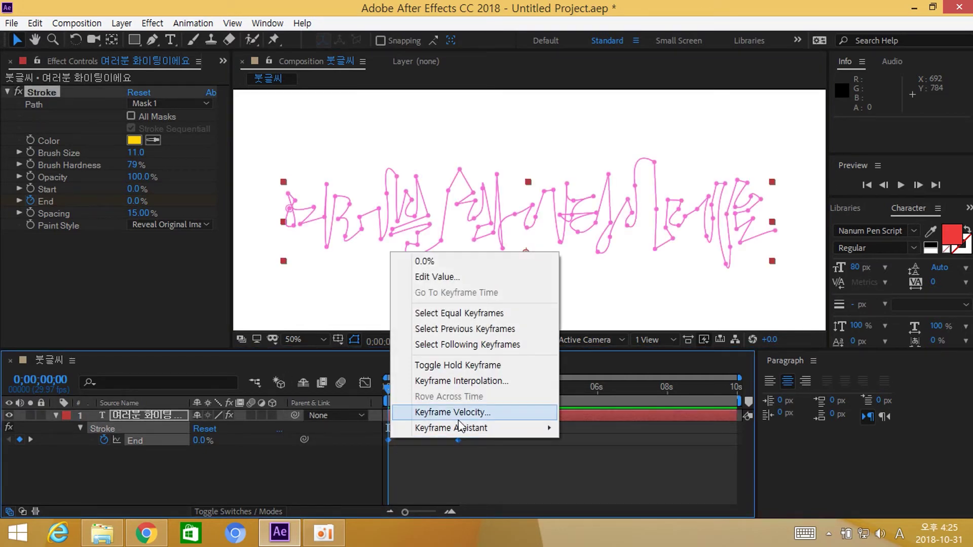
pyautogui.moveTo(463, 428)
pyautogui.click(231, 334)
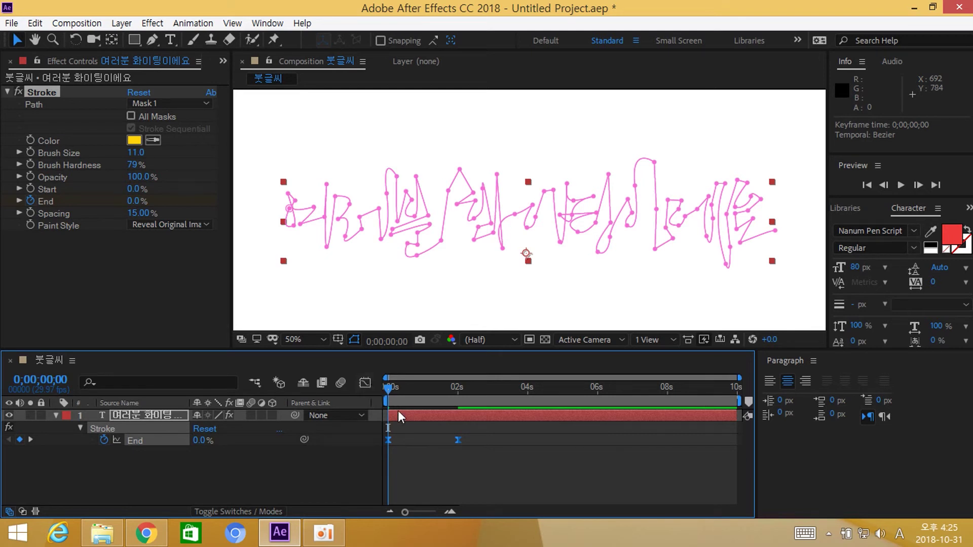
# Step: Preview the eased write-on animation from the start, stop it and return the playhead to 0 seconds
pyautogui.click(429, 448)
pyautogui.press('space')
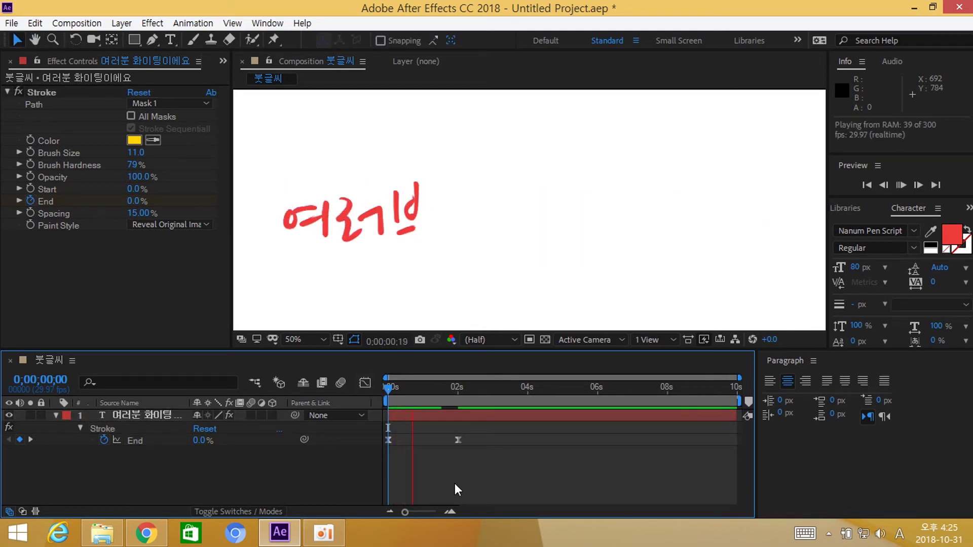
pyautogui.press('space')
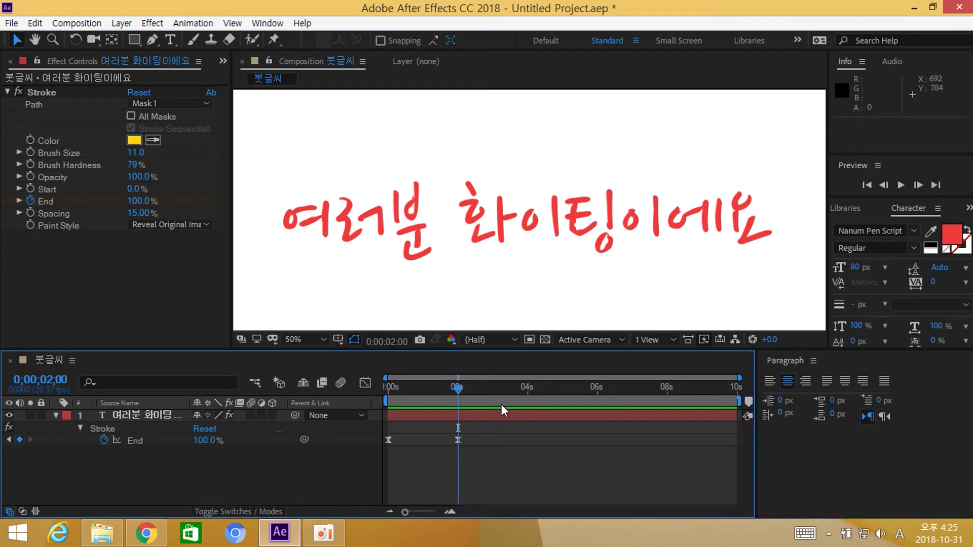
pyautogui.moveTo(469, 391); pyautogui.dragTo(367, 372)
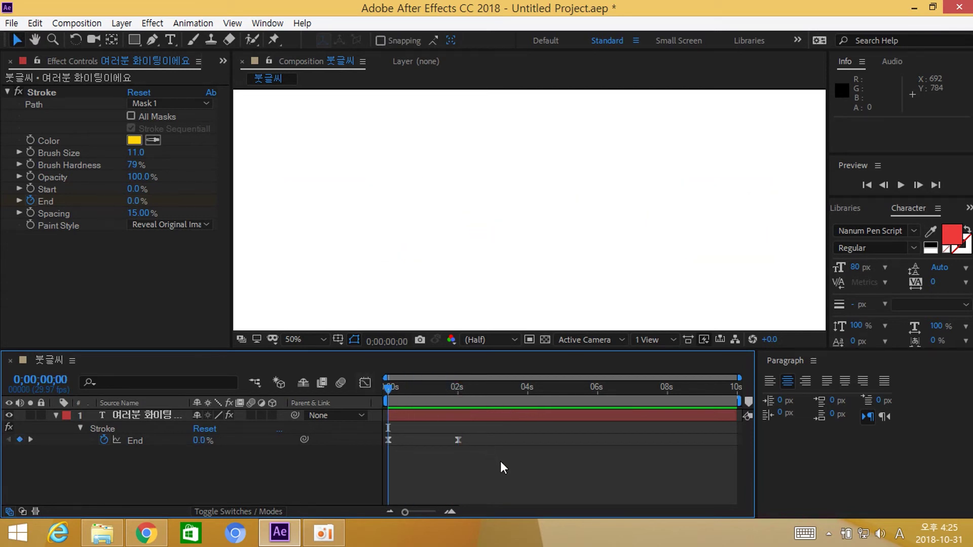
# Step: Lengthen the first End keyframe's outgoing ease in the speed graph so the speed peaks at about 1.5 seconds, and preview the writing
pyautogui.moveTo(500, 467); pyautogui.dragTo(347, 409)
pyautogui.click(364, 383)
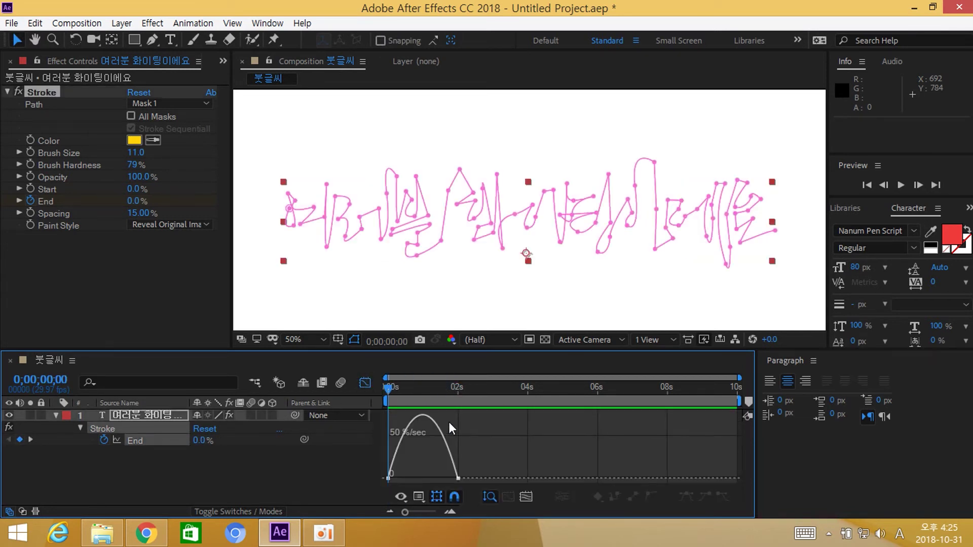
pyautogui.click(397, 479)
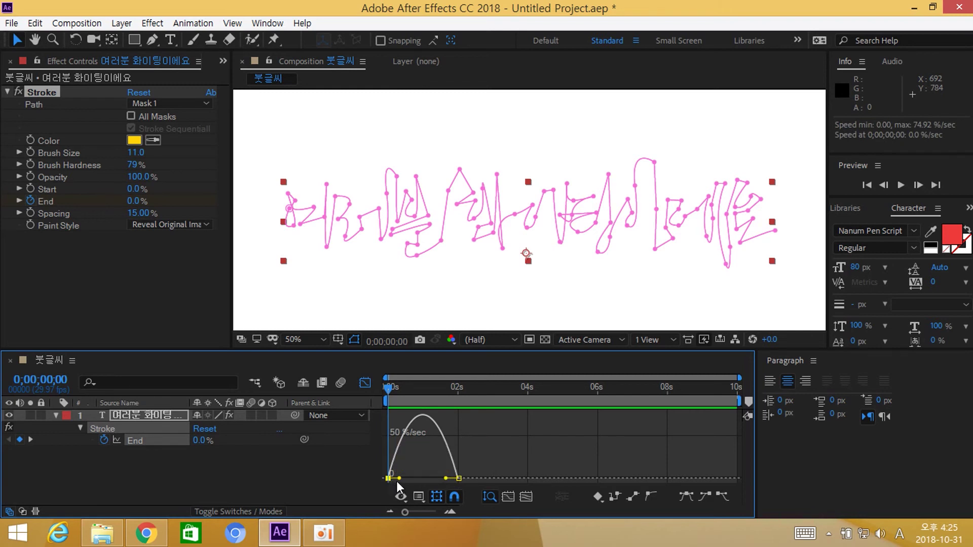
pyautogui.moveTo(399, 478); pyautogui.dragTo(445, 478)
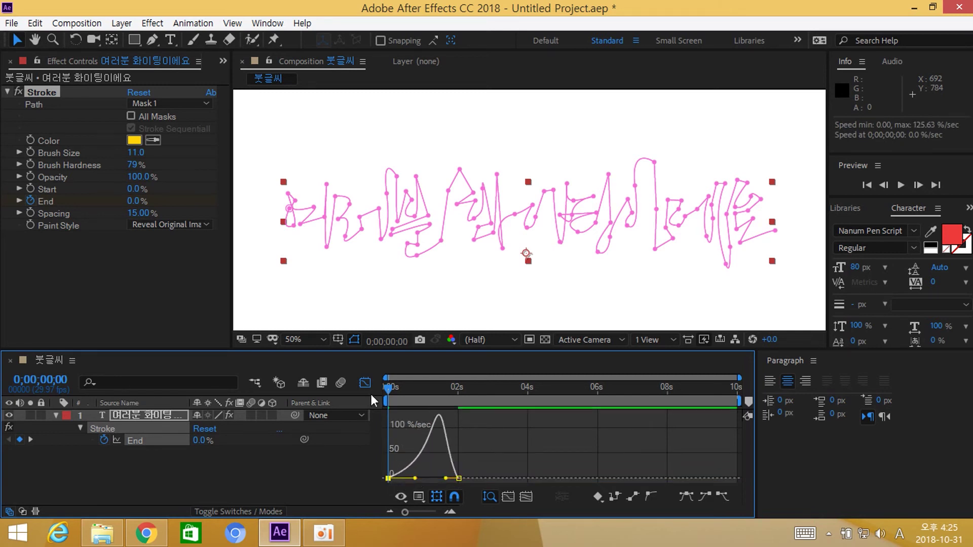
pyautogui.click(365, 382)
pyautogui.press('space')
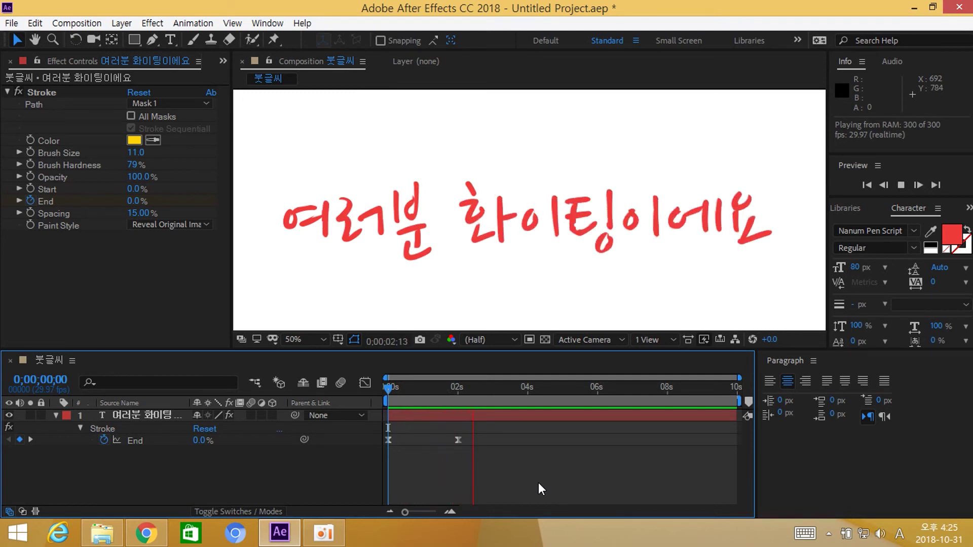
pyautogui.press('space')
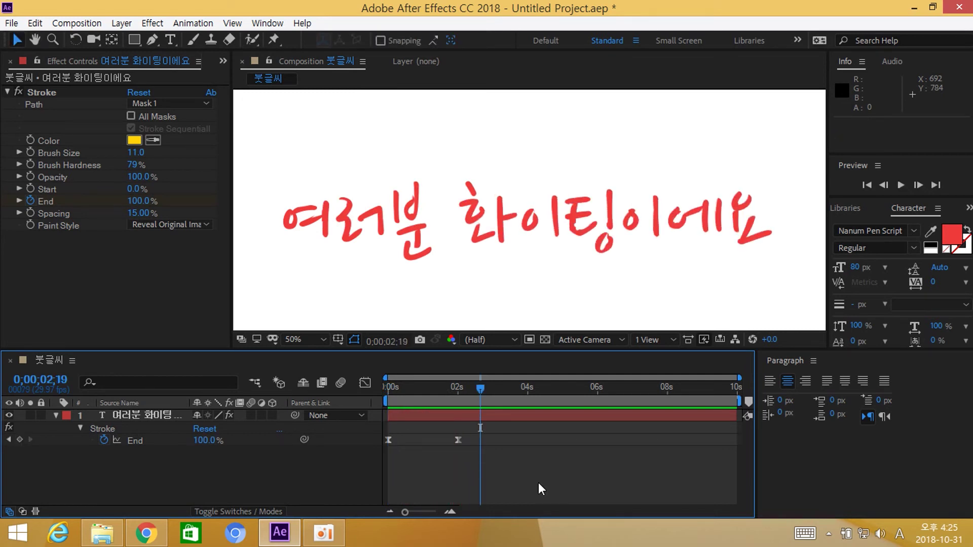